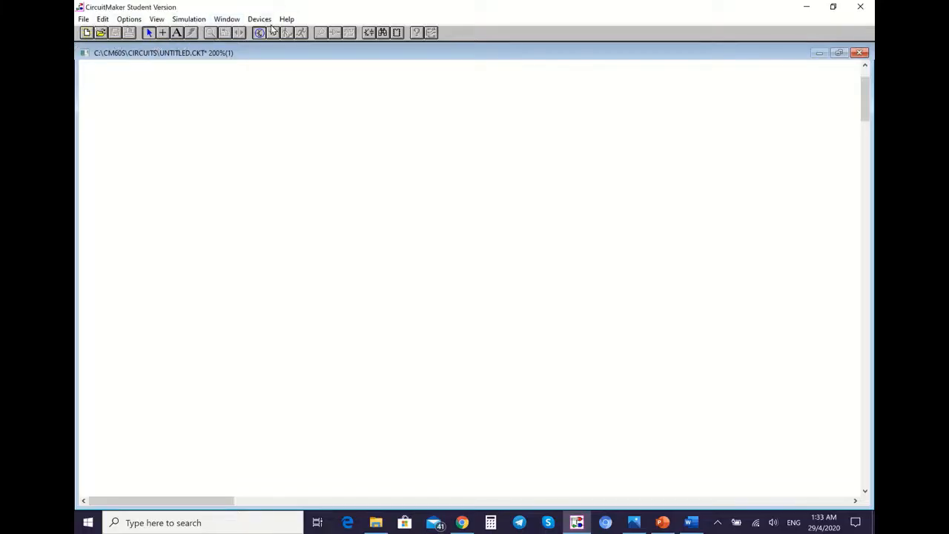
- Examine the device browser, the device search and the predefined hotkey device lists
{"action": "left_click", "coordinate": [259, 19]}
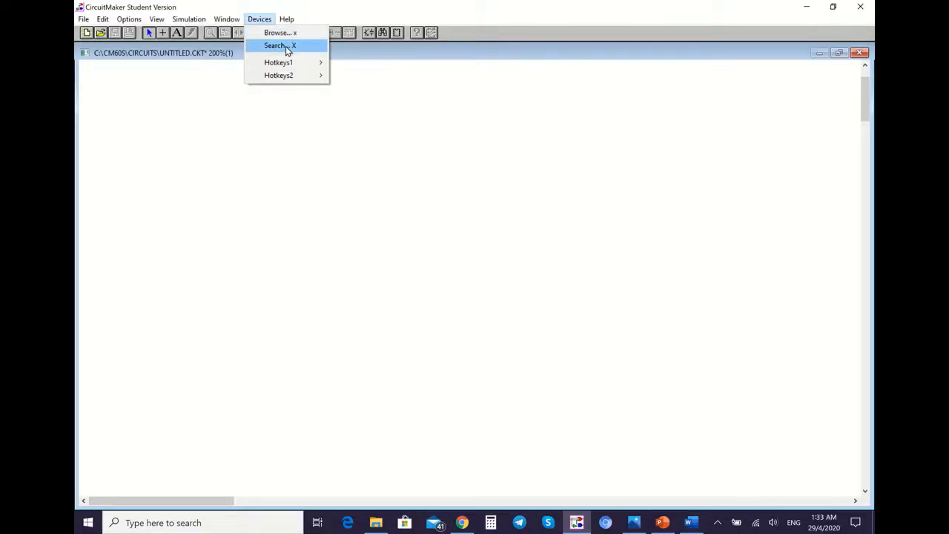
{"action": "mouse_move", "coordinate": [290, 63]}
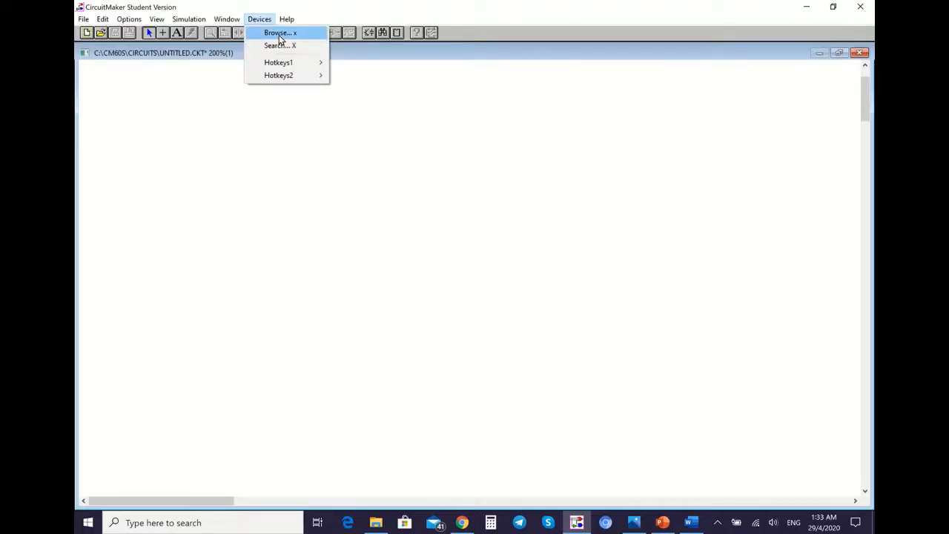
{"action": "left_click", "coordinate": [281, 35]}
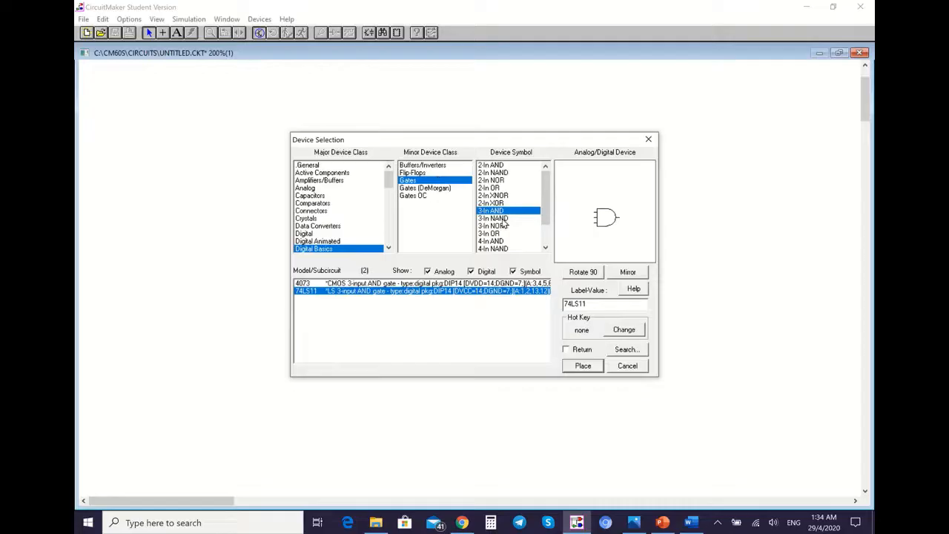
{"action": "left_click", "coordinate": [628, 365]}
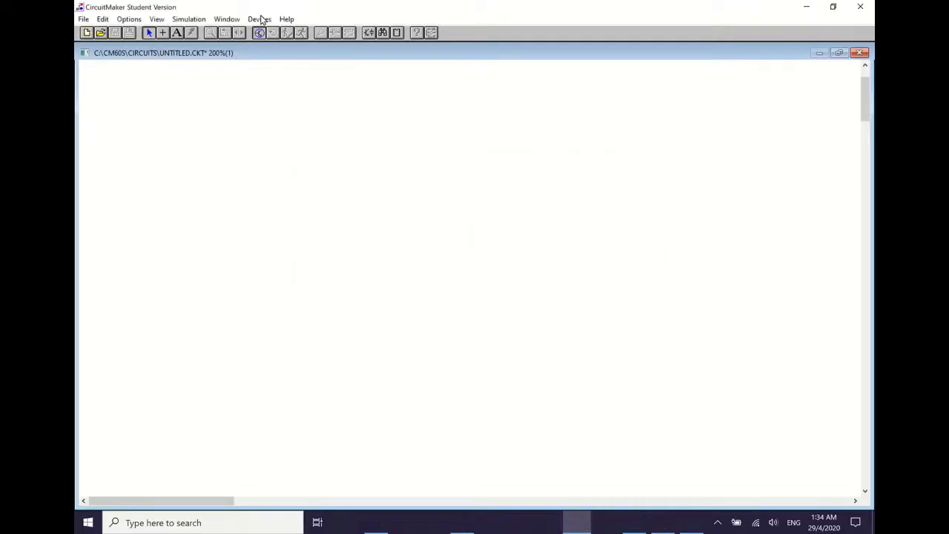
{"action": "left_click", "coordinate": [260, 19]}
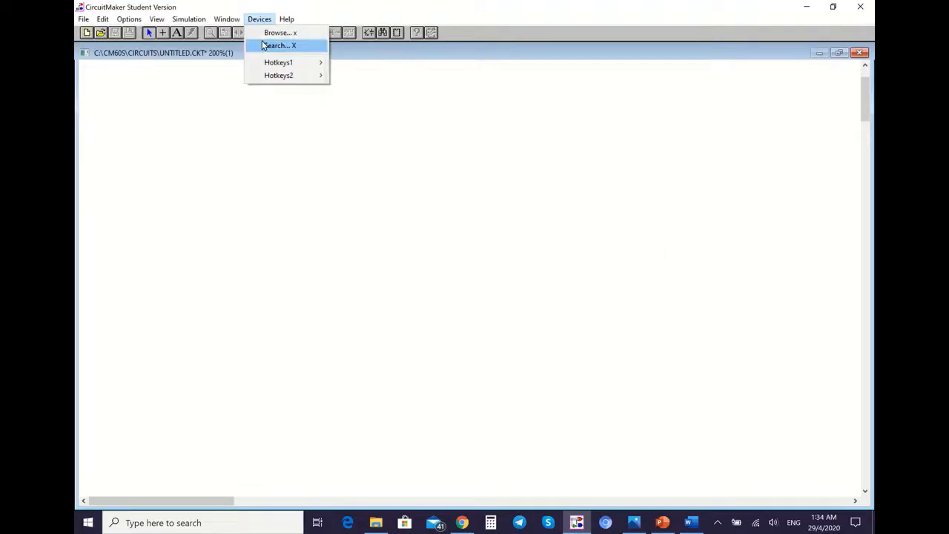
{"action": "left_click", "coordinate": [276, 45]}
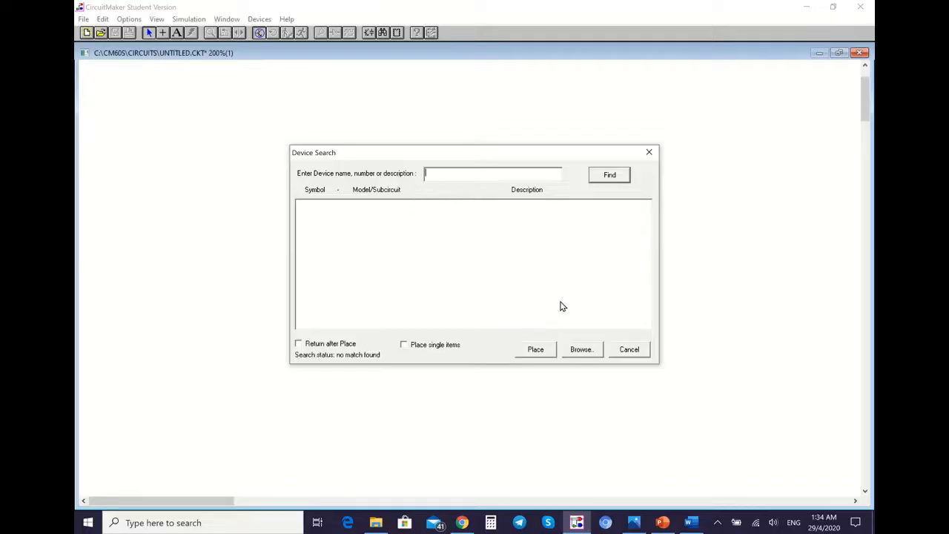
{"action": "left_click", "coordinate": [629, 353]}
{"action": "left_click", "coordinate": [260, 19]}
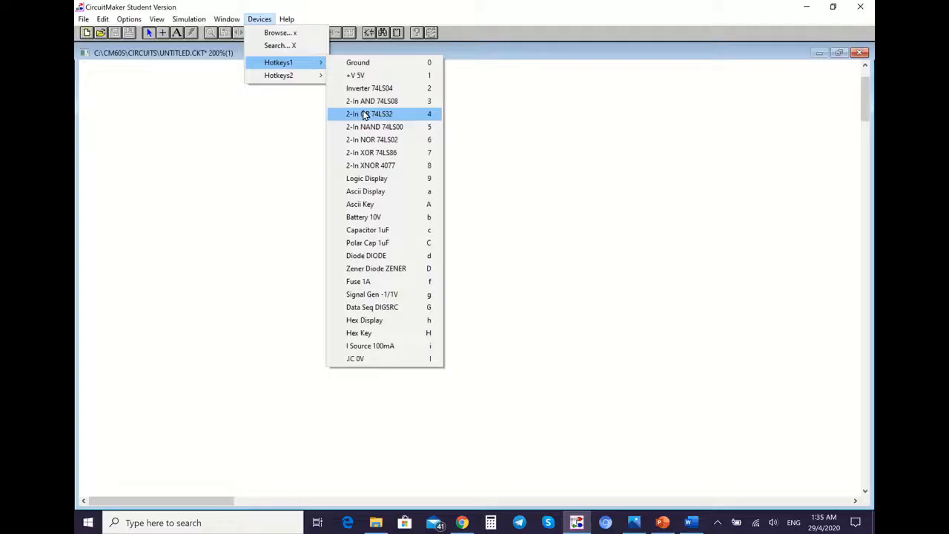
{"action": "mouse_move", "coordinate": [292, 77]}
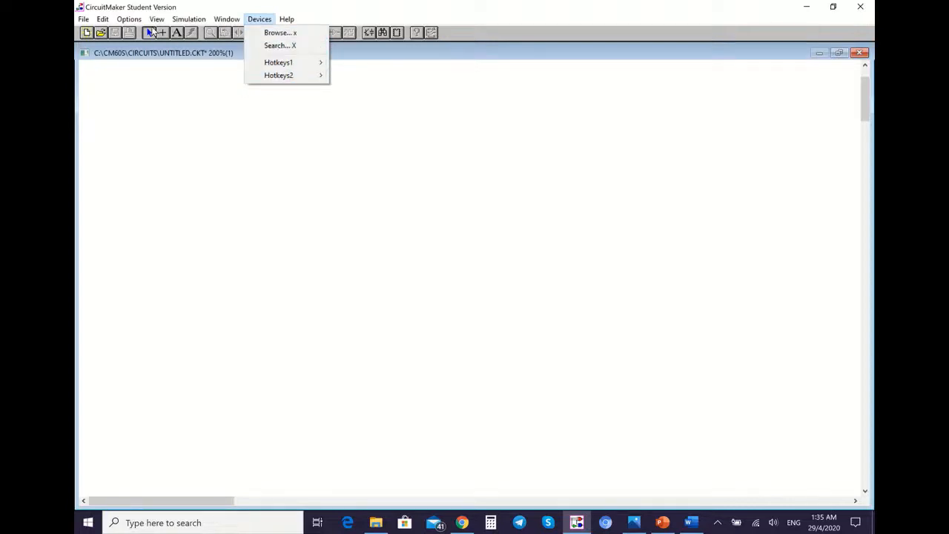
- Turn on the grid display for the drawing sheet
{"action": "mouse_move", "coordinate": [120, 21]}
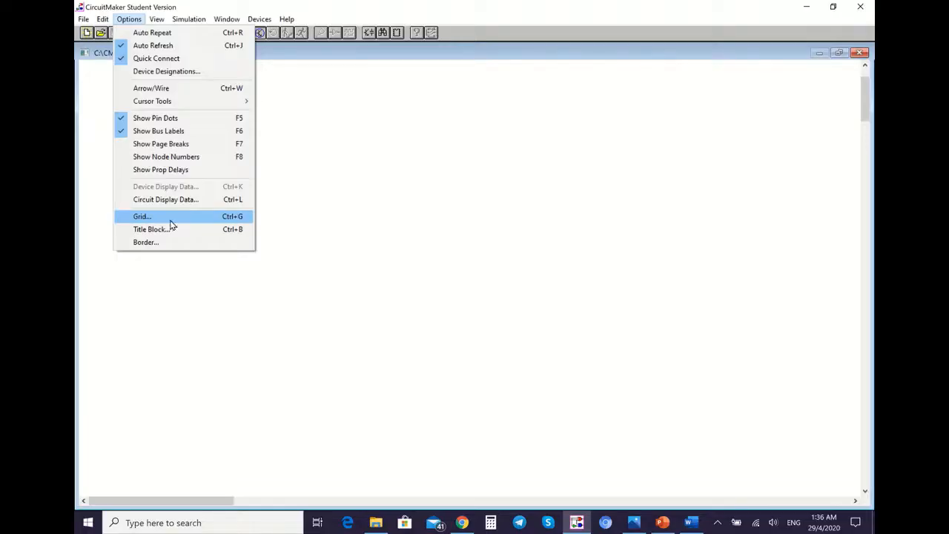
{"action": "left_click", "coordinate": [236, 220]}
{"action": "left_click_drag", "start_coordinate": [473, 194], "coordinate": [440, 194]}
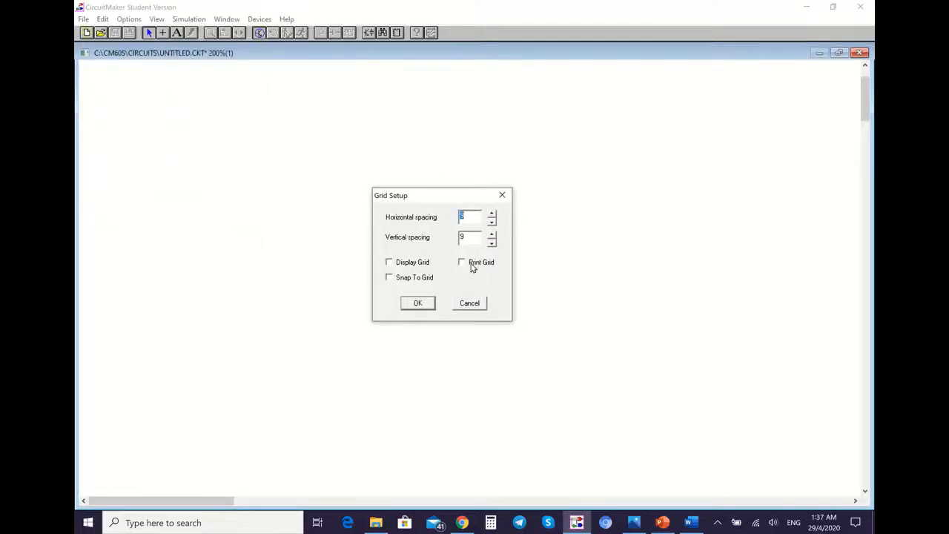
{"action": "left_click", "coordinate": [389, 263]}
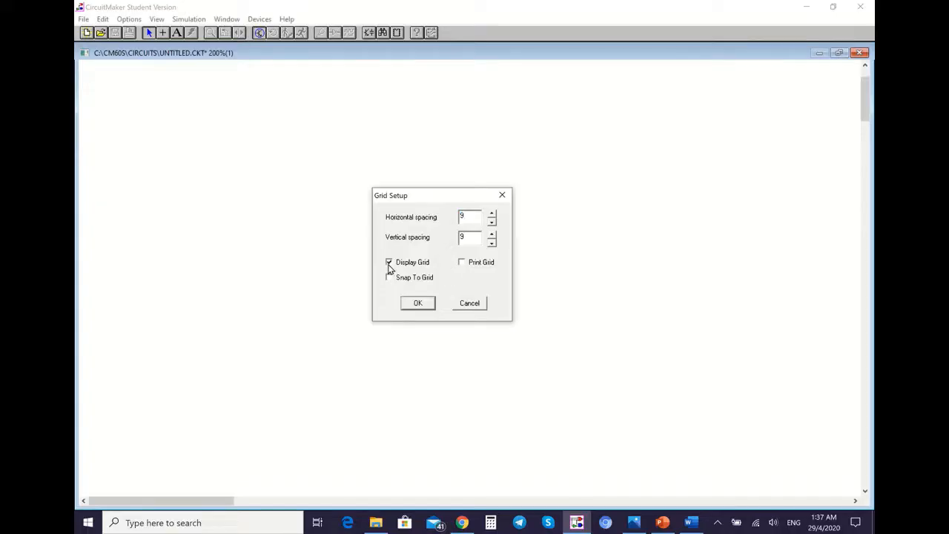
{"action": "left_click", "coordinate": [418, 304]}
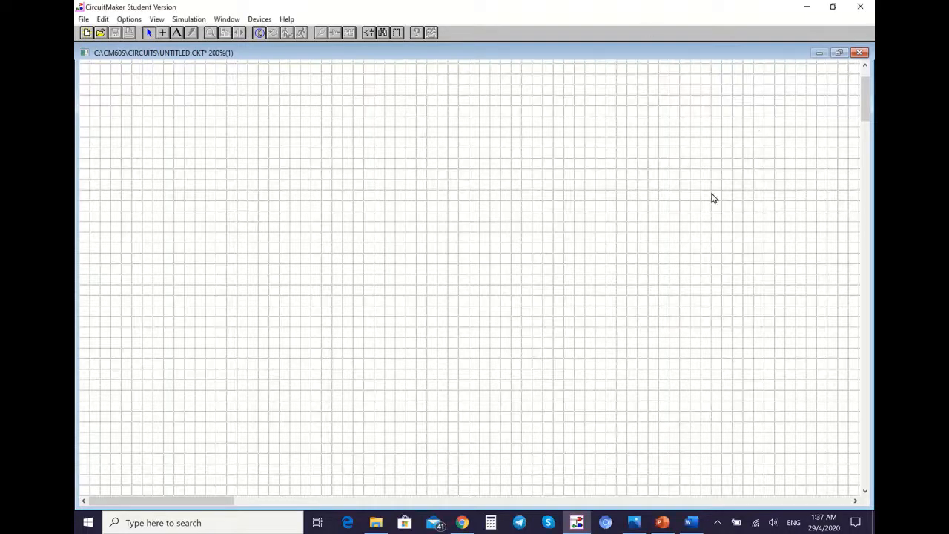
{"action": "left_click_drag", "start_coordinate": [867, 99], "coordinate": [867, 74]}
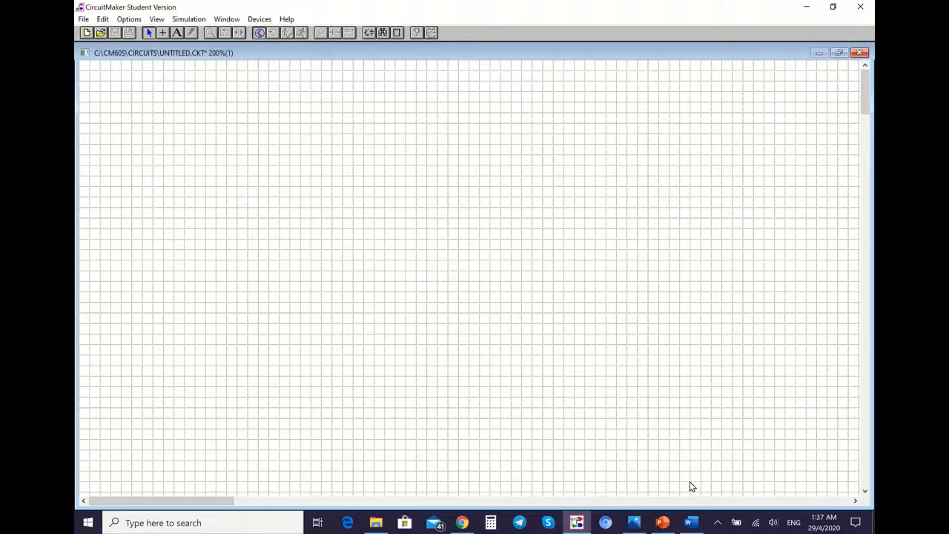
- Check the expression for Y in the Word document and place a 74LS11 3-input AND gate in the upper middle of the CircuitMaker sheet
{"action": "left_click", "coordinate": [691, 522]}
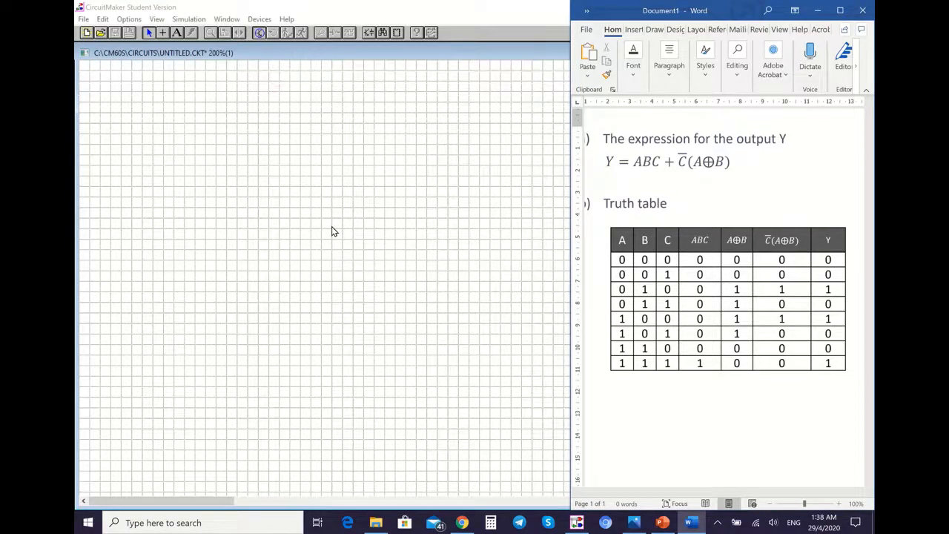
{"action": "double_click", "coordinate": [230, 7]}
{"action": "left_click", "coordinate": [252, 19]}
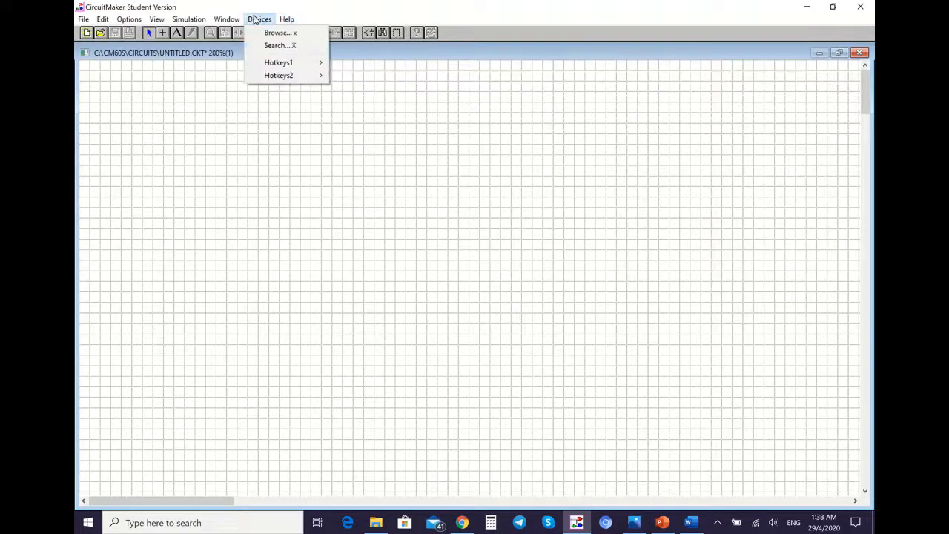
{"action": "mouse_move", "coordinate": [261, 68]}
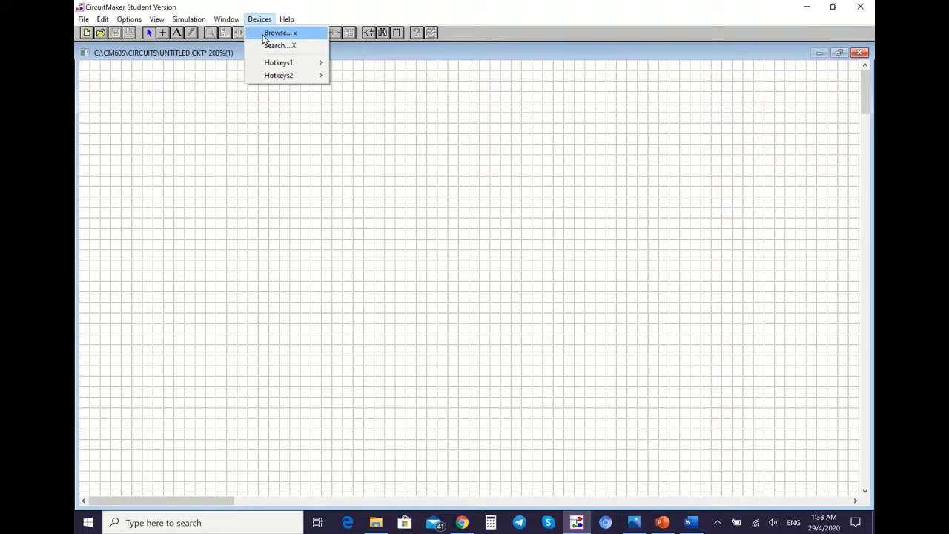
{"action": "left_click", "coordinate": [272, 32]}
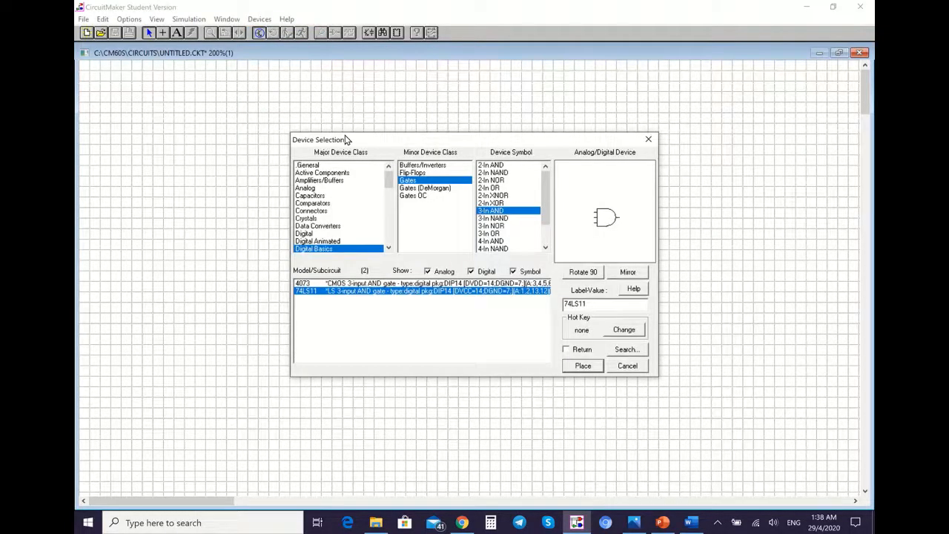
{"action": "left_click_drag", "start_coordinate": [345, 141], "coordinate": [300, 115]}
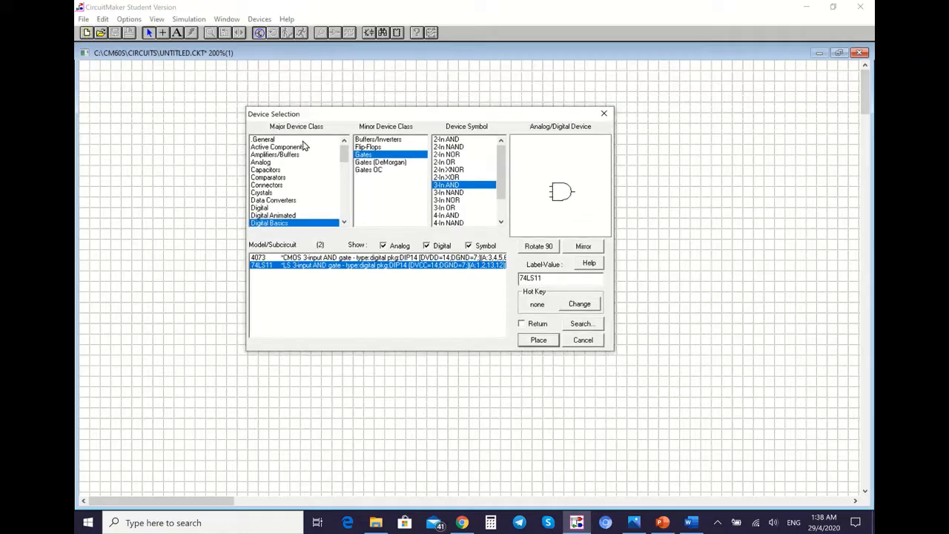
{"action": "left_click", "coordinate": [344, 222]}
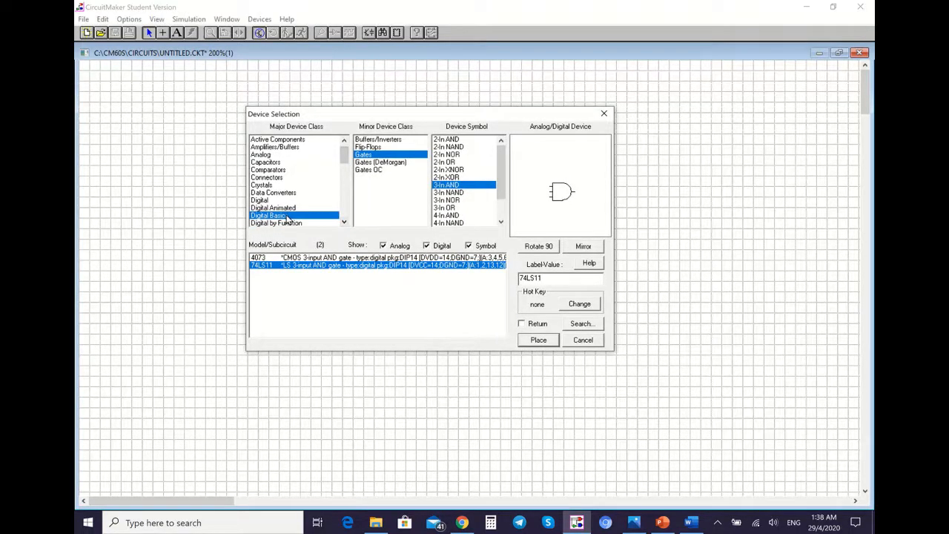
{"action": "left_click", "coordinate": [364, 155]}
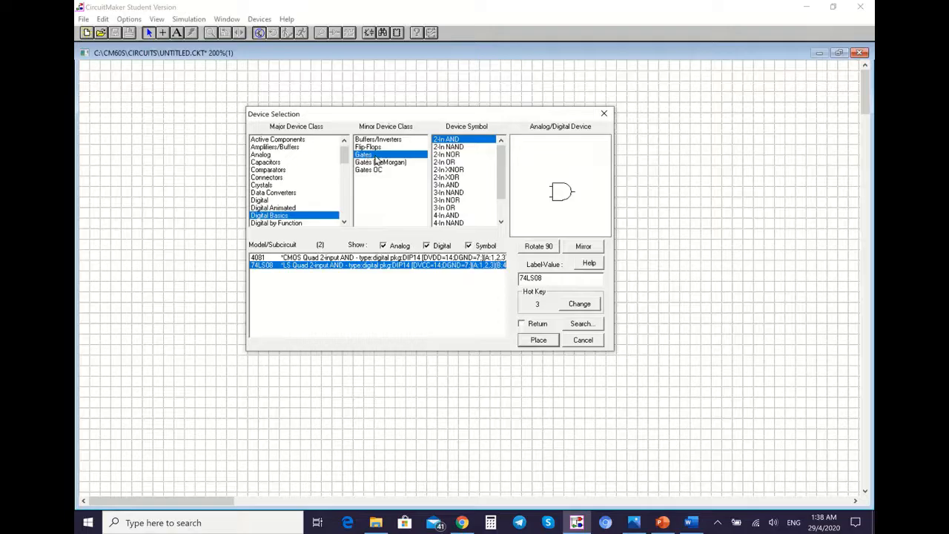
{"action": "mouse_move", "coordinate": [498, 156]}
{"action": "left_mouse_down"}
{"action": "mouse_move", "coordinate": [503, 176]}
{"action": "mouse_move", "coordinate": [500, 158]}
{"action": "left_mouse_up"}
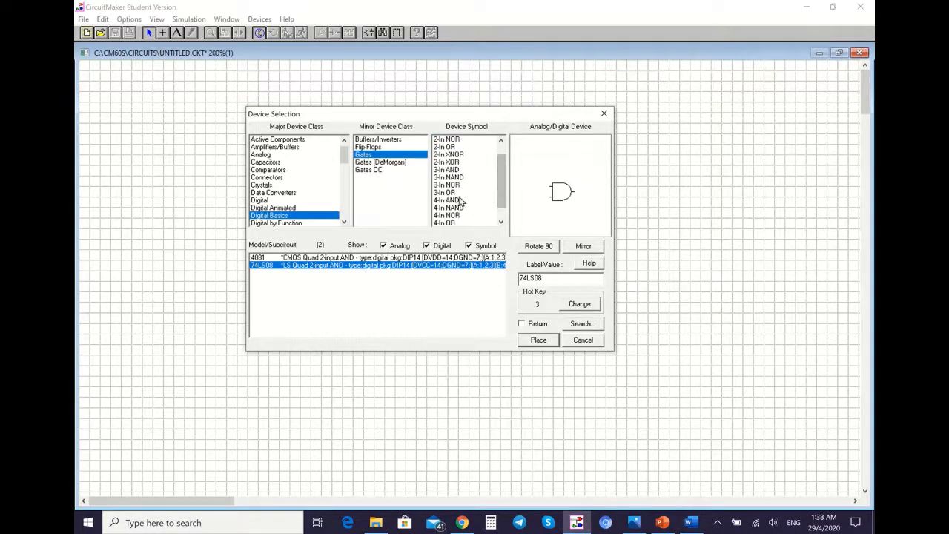
{"action": "left_click", "coordinate": [450, 170]}
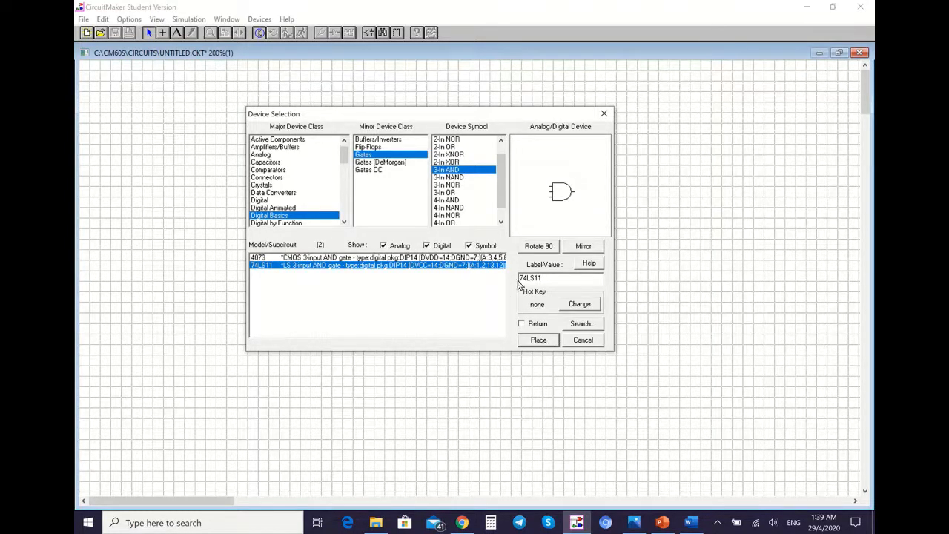
{"action": "double_click", "coordinate": [447, 175]}
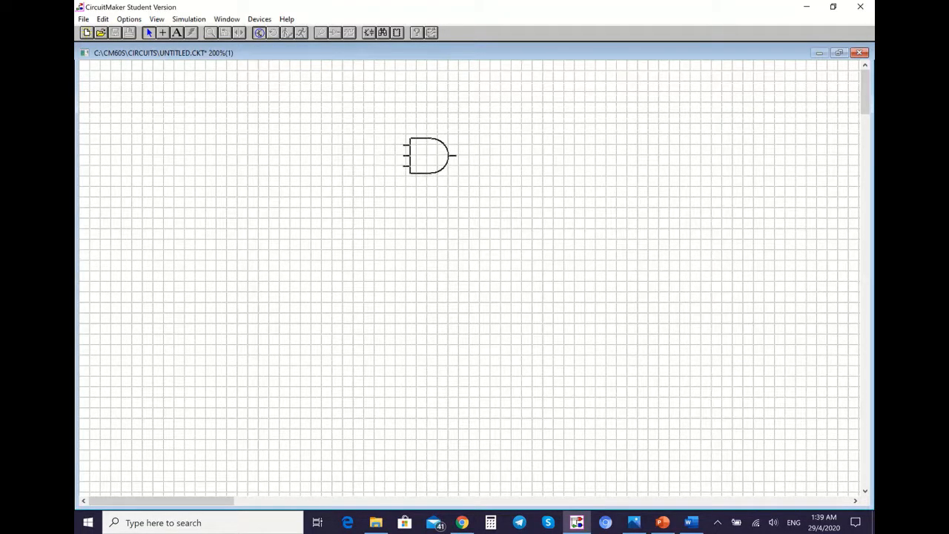
{"action": "left_click", "coordinate": [436, 161]}
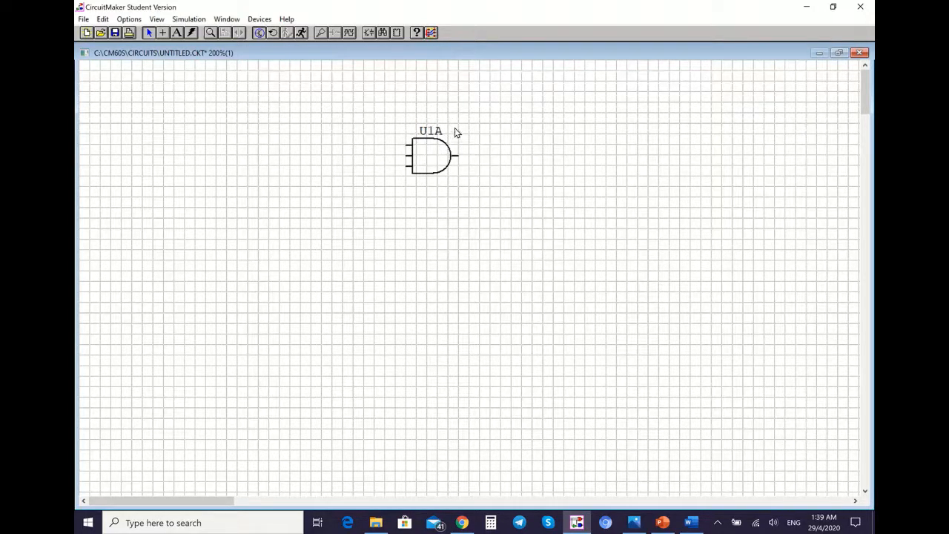
- Hide the designation of the 3-input AND gate in its device data
{"action": "right_click", "coordinate": [432, 160]}
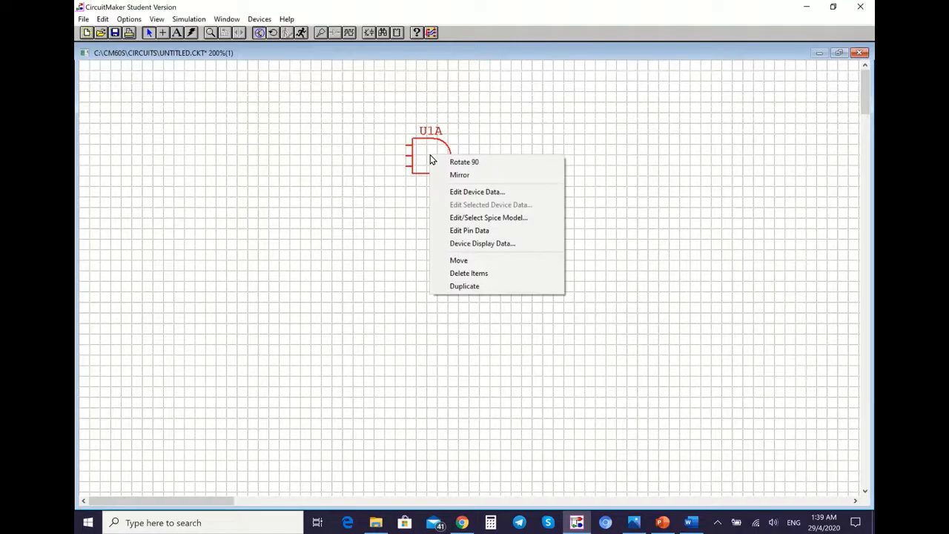
{"action": "left_click", "coordinate": [504, 194]}
{"action": "left_click_drag", "start_coordinate": [477, 137], "coordinate": [626, 109]}
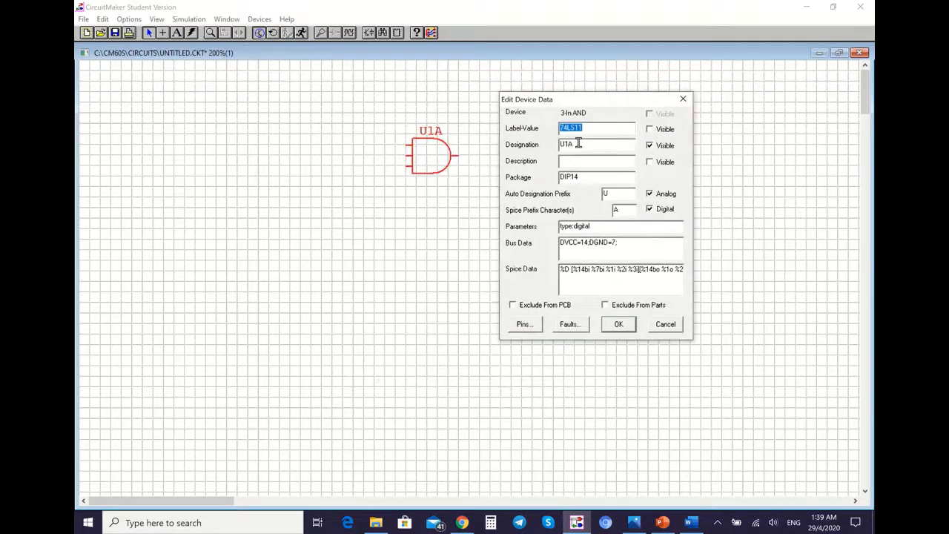
{"action": "left_click_drag", "start_coordinate": [582, 144], "coordinate": [557, 144]}
{"action": "left_click", "coordinate": [590, 145]}
{"action": "left_click", "coordinate": [619, 324]}
{"action": "left_click", "coordinate": [427, 219]}
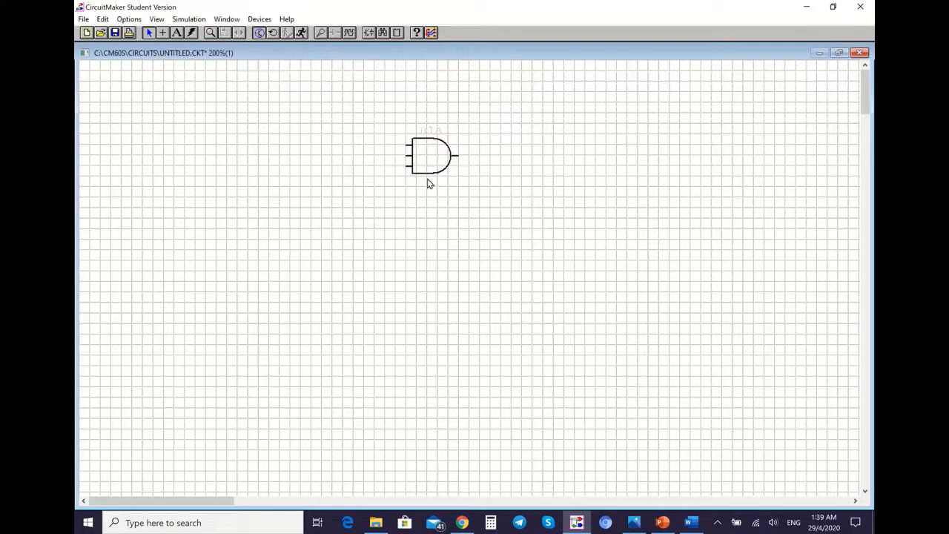
- Recheck the expression in the Word document and place a 74LS86 2-input XOR gate below the AND gate in CircuitMaker
{"action": "left_click", "coordinate": [691, 523]}
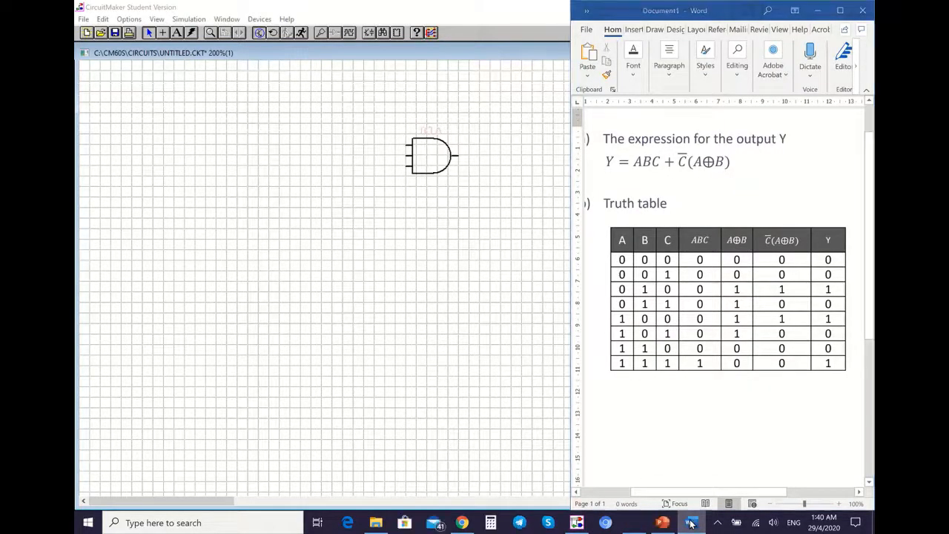
{"action": "left_click", "coordinate": [577, 523]}
{"action": "left_click", "coordinate": [267, 19]}
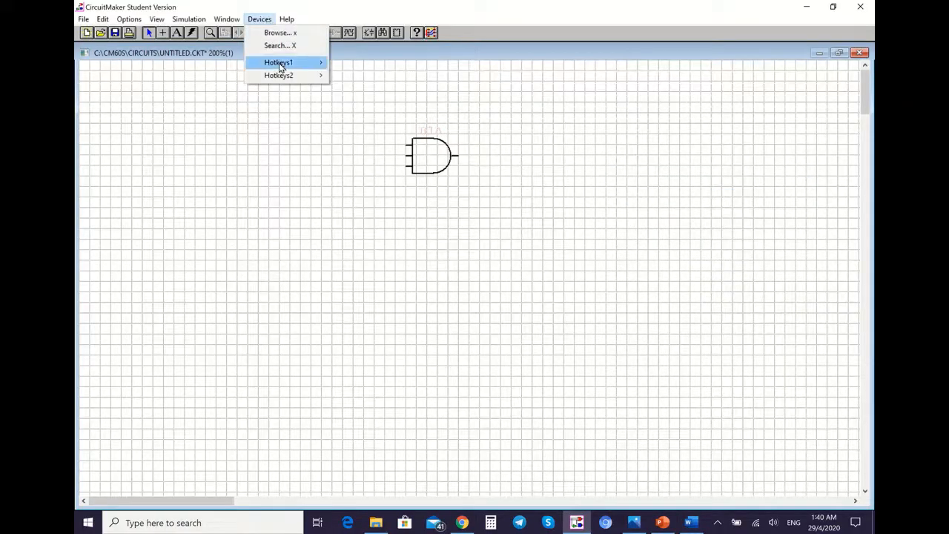
{"action": "mouse_move", "coordinate": [282, 63]}
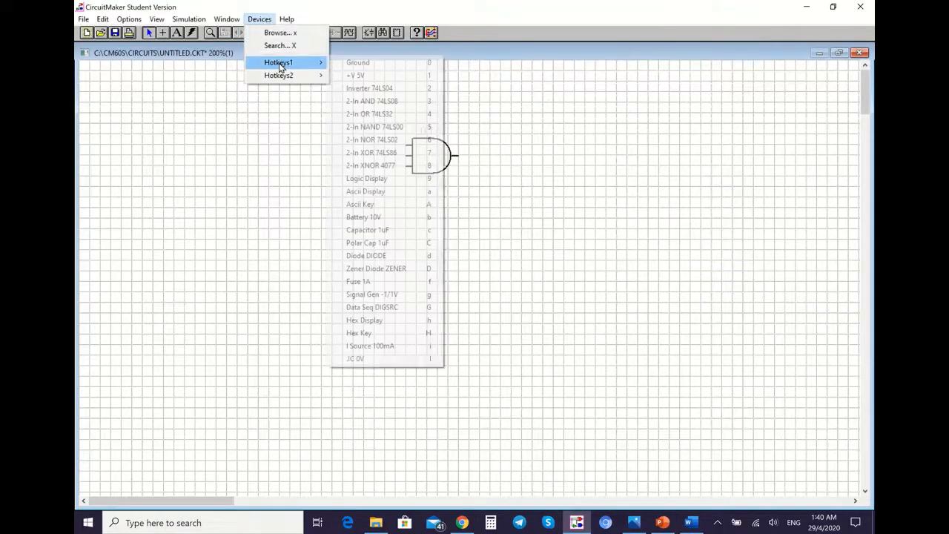
{"action": "left_click", "coordinate": [374, 152]}
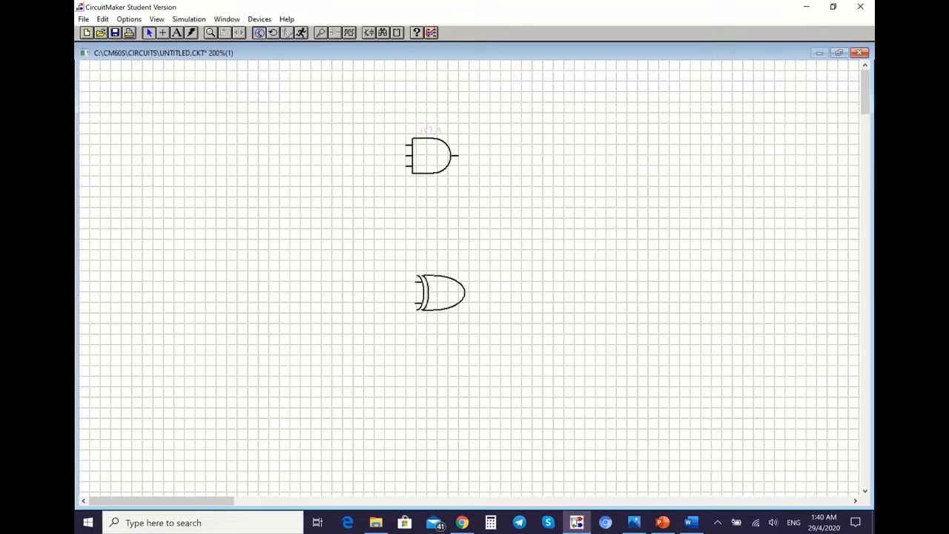
{"action": "left_click", "coordinate": [436, 297]}
- Hide the designation of the 2-input XOR gate in its device data
{"action": "right_click", "coordinate": [435, 297]}
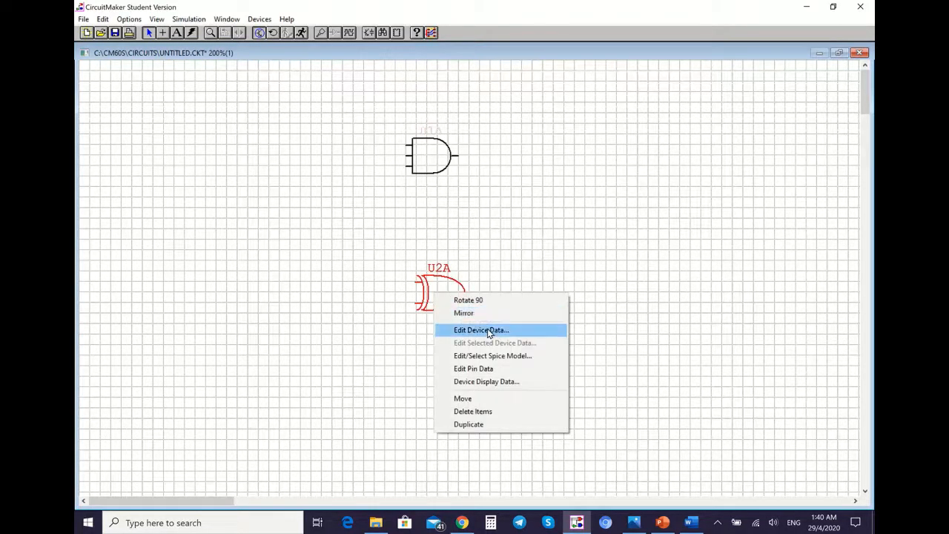
{"action": "left_click", "coordinate": [483, 330]}
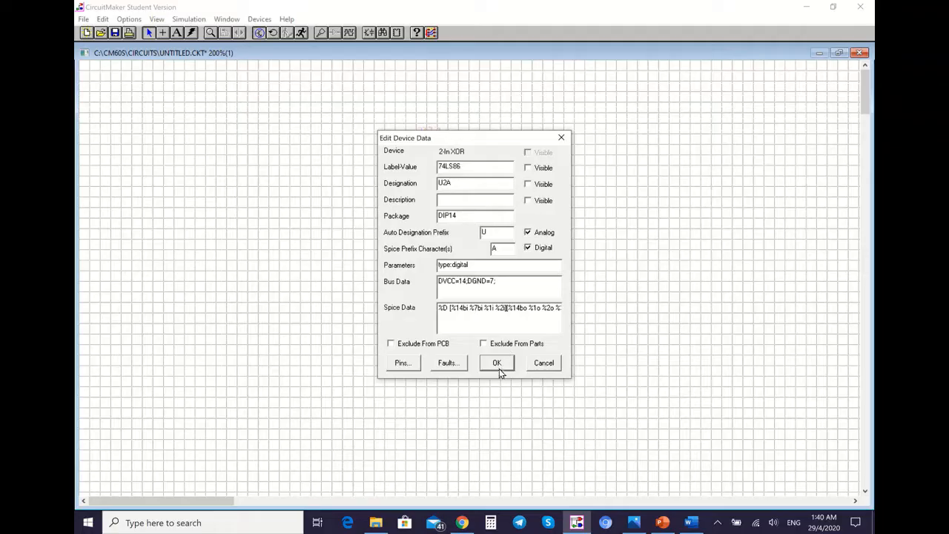
{"action": "left_click", "coordinate": [497, 362]}
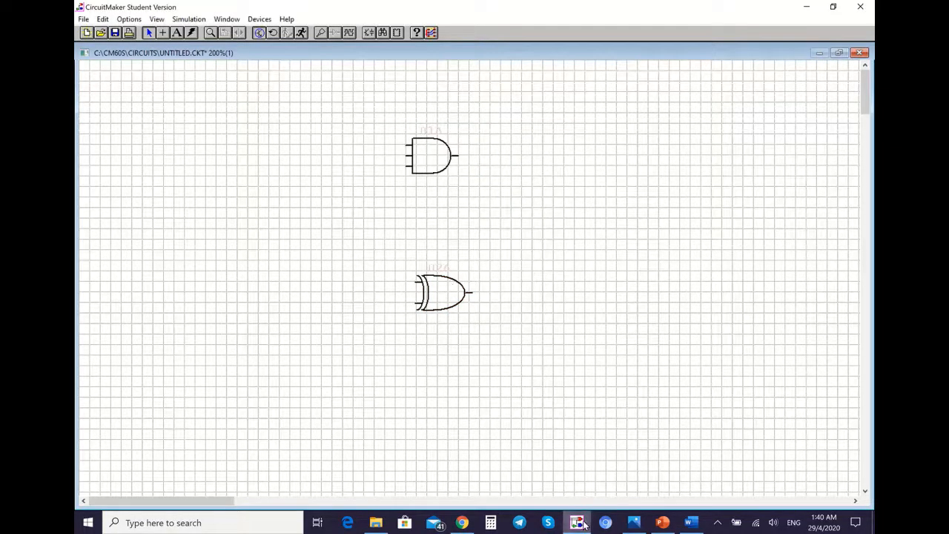
- Recheck the expression in the Word document and place a 74LS08 2-input AND gate to the left of the XOR gate in CircuitMaker
{"action": "left_click", "coordinate": [692, 524]}
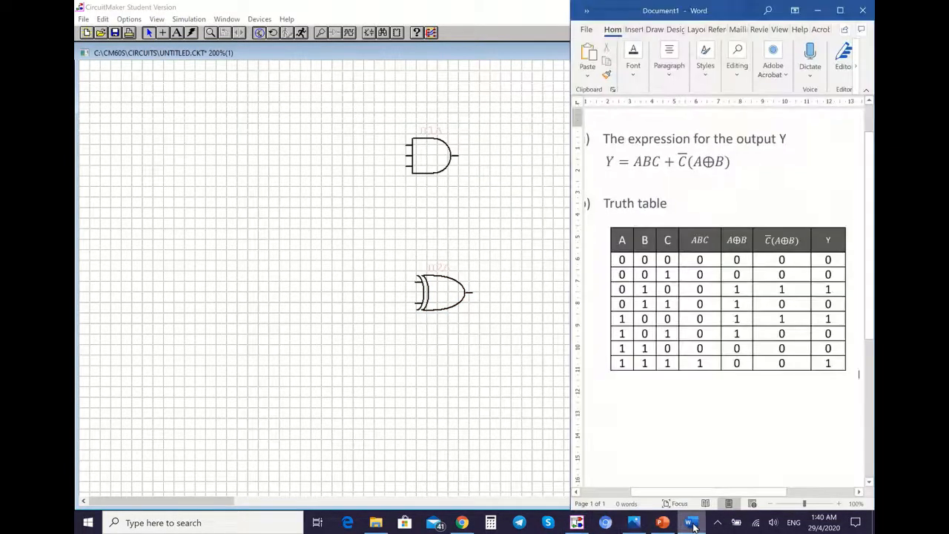
{"action": "left_click", "coordinate": [692, 524]}
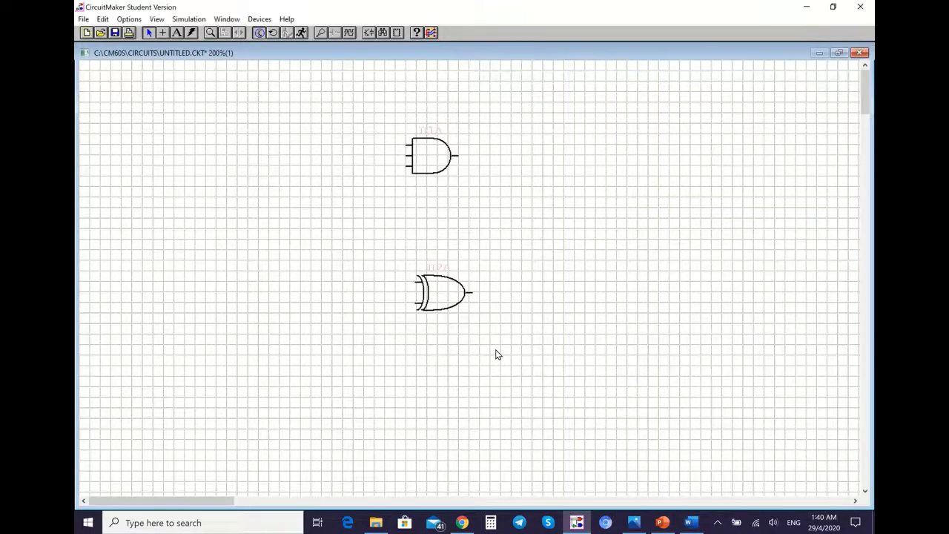
{"action": "left_click", "coordinate": [260, 19]}
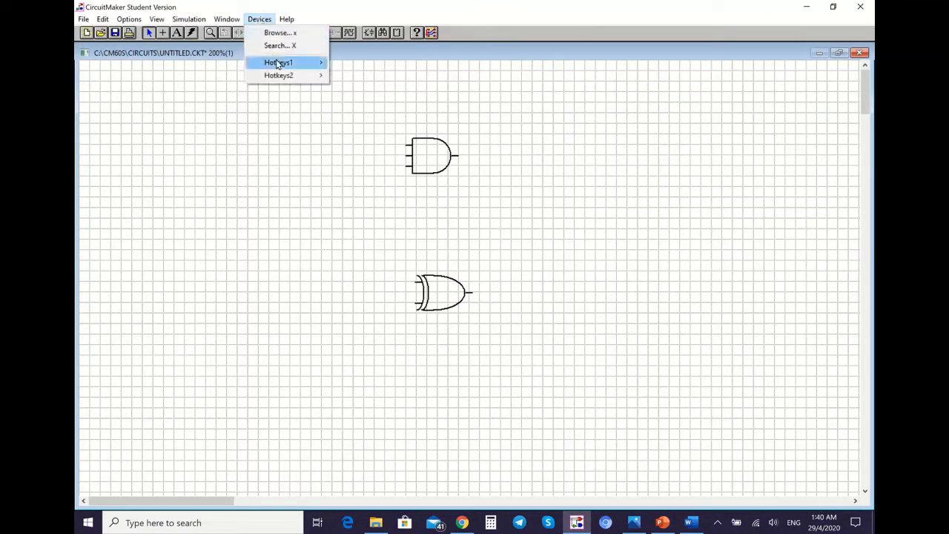
{"action": "mouse_move", "coordinate": [319, 63]}
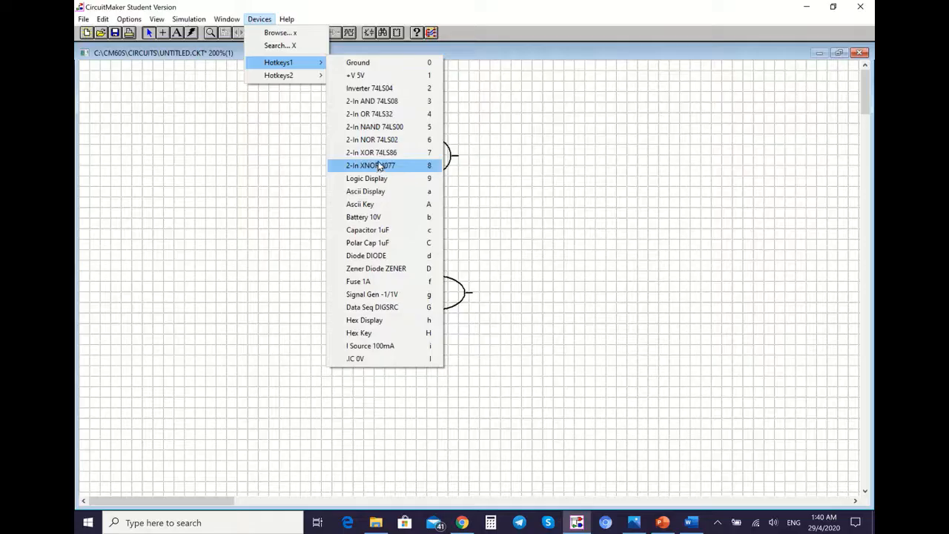
{"action": "left_click", "coordinate": [371, 100]}
{"action": "left_click", "coordinate": [275, 275]}
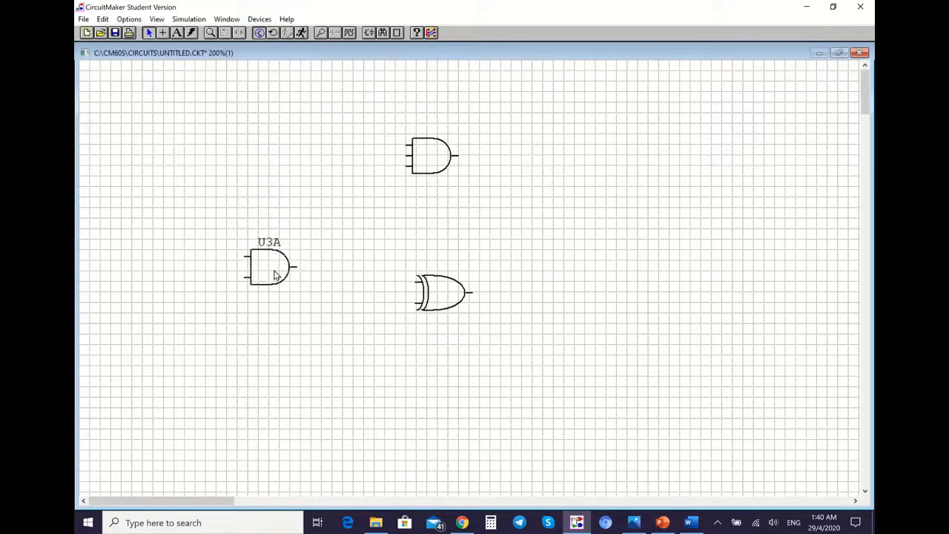
- Hide the designation of the 2-input AND gate in its device data
{"action": "right_click", "coordinate": [275, 275]}
{"action": "left_click", "coordinate": [306, 307]}
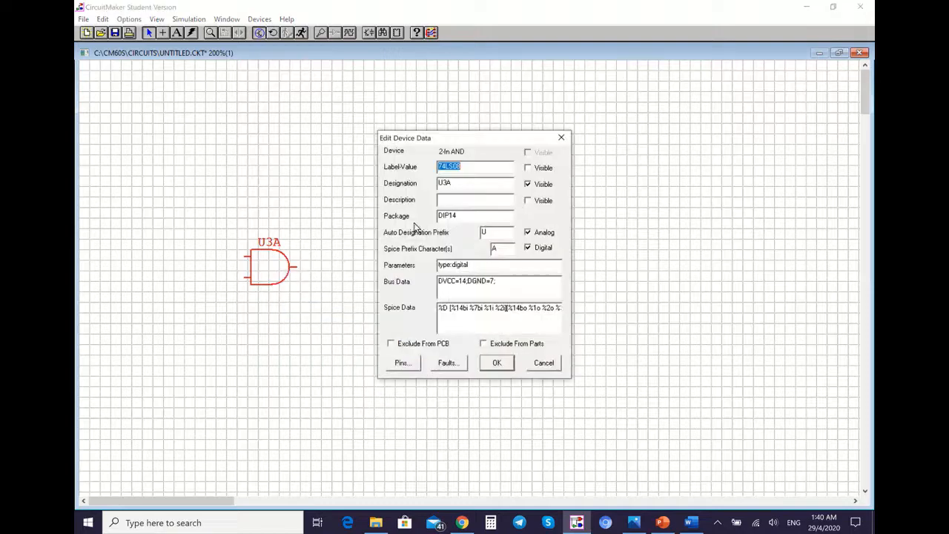
{"action": "left_click", "coordinate": [527, 184]}
{"action": "left_click", "coordinate": [492, 362]}
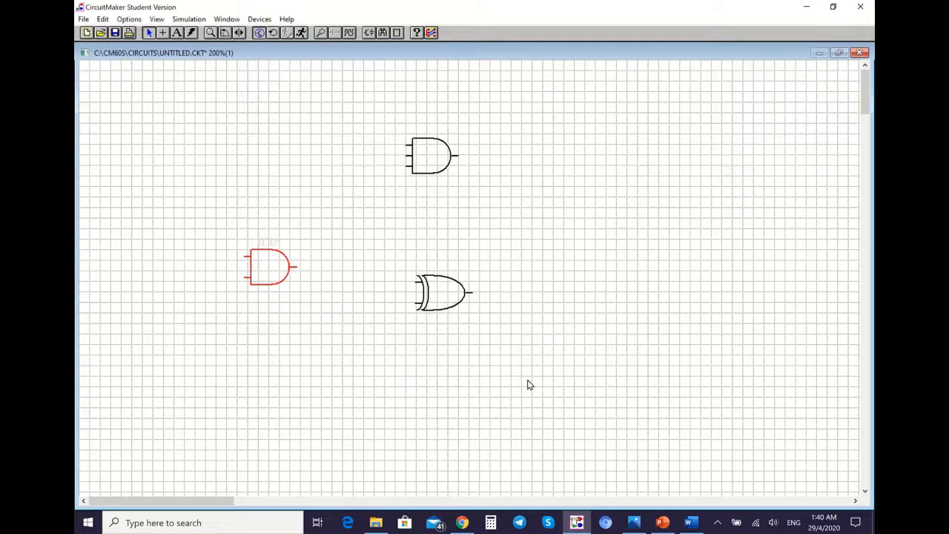
- Recheck the expression in Word and place a 74LS32 2-input OR gate in CircuitMaker, right of and between the 3-input AND and XOR gates
{"action": "left_click", "coordinate": [690, 523]}
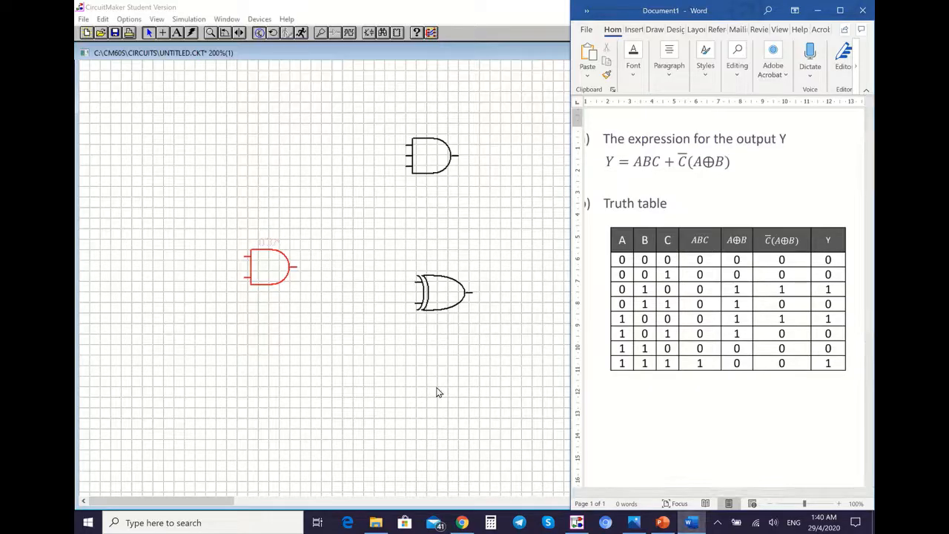
{"action": "left_click", "coordinate": [260, 18]}
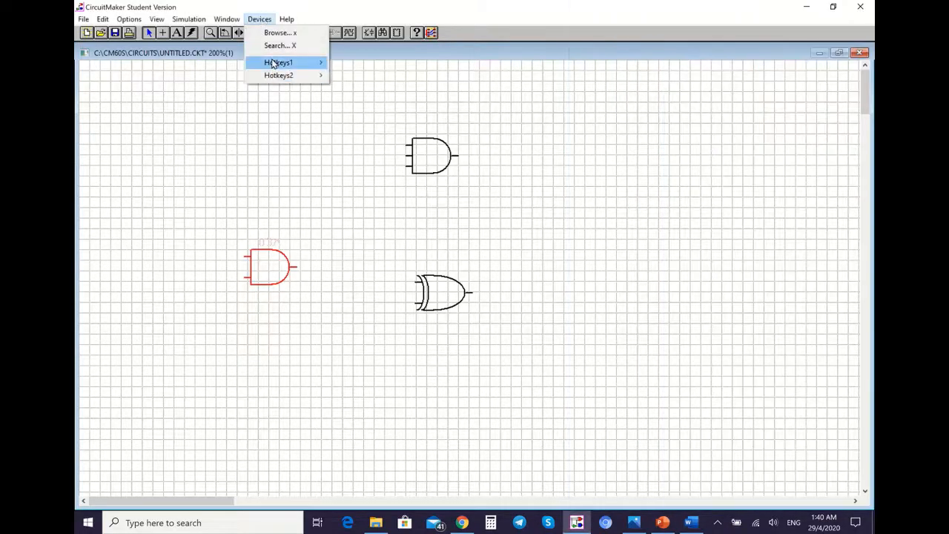
{"action": "mouse_move", "coordinate": [276, 62]}
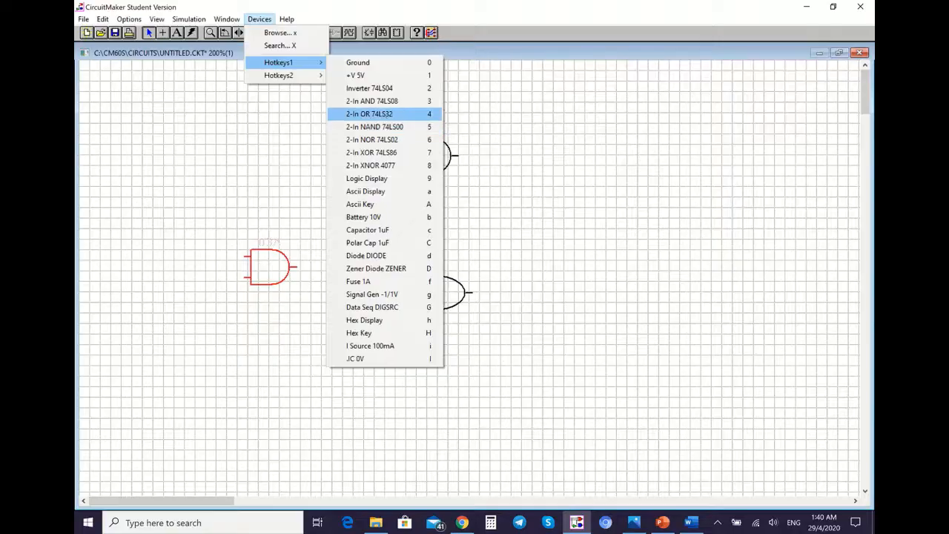
{"action": "left_click", "coordinate": [384, 115]}
{"action": "left_click", "coordinate": [568, 217]}
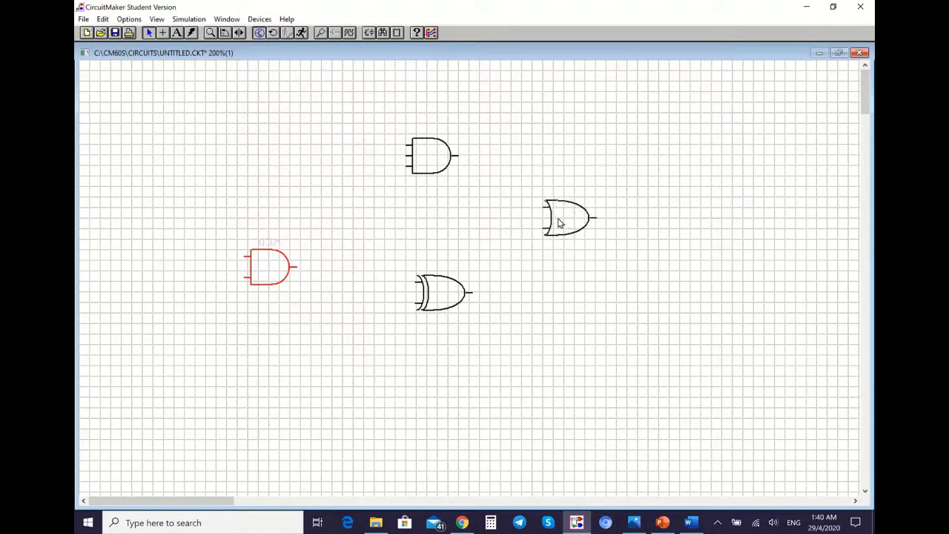
- Hide the designation of the 2-input OR gate in its device data
{"action": "right_click", "coordinate": [560, 223]}
{"action": "left_click", "coordinate": [594, 253]}
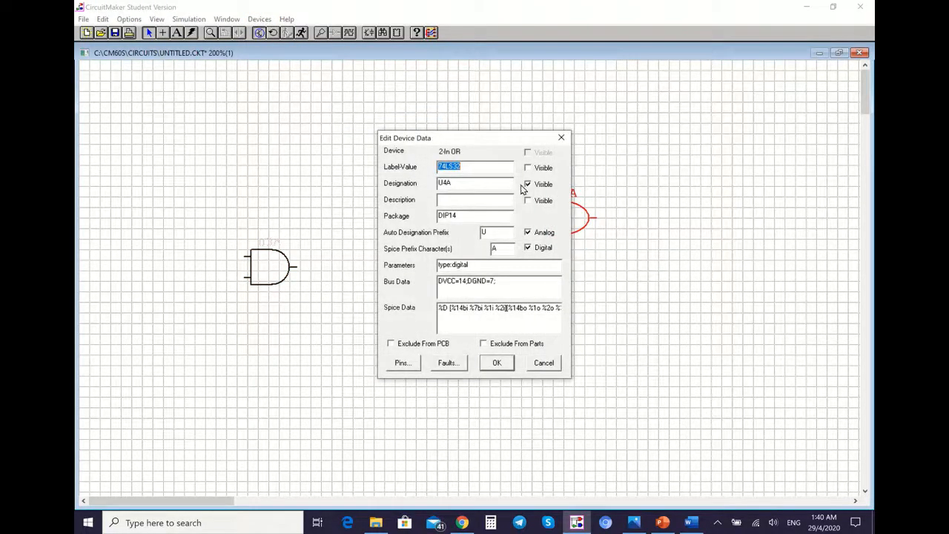
{"action": "left_click", "coordinate": [527, 185]}
{"action": "left_click", "coordinate": [497, 362]}
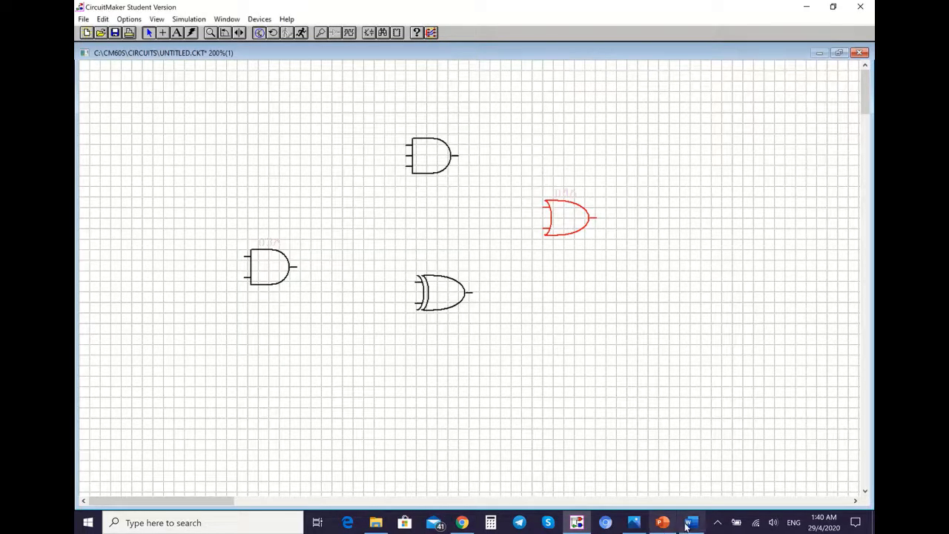
- Recheck the expression in the Word document and place a 74LS04 inverter in the upper left of the CircuitMaker sheet
{"action": "left_click", "coordinate": [691, 523]}
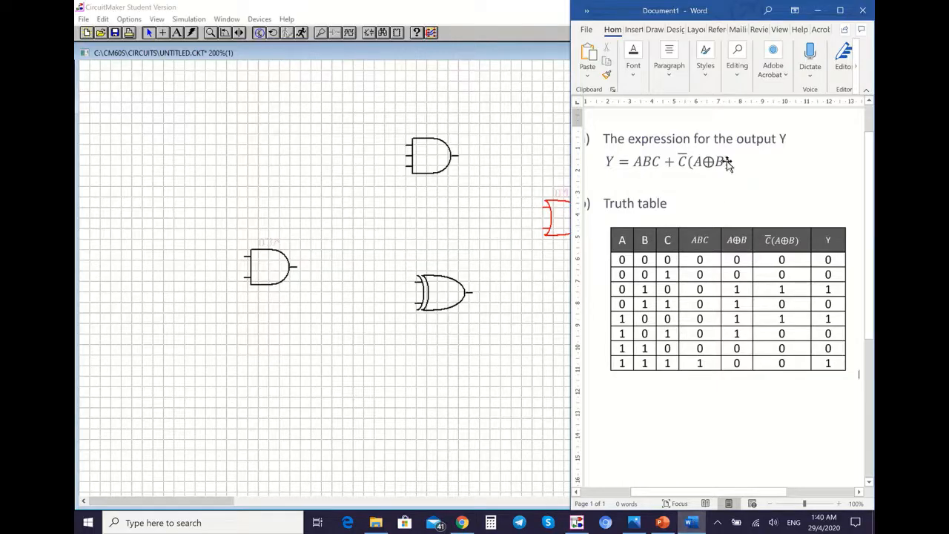
{"action": "left_click", "coordinate": [537, 355]}
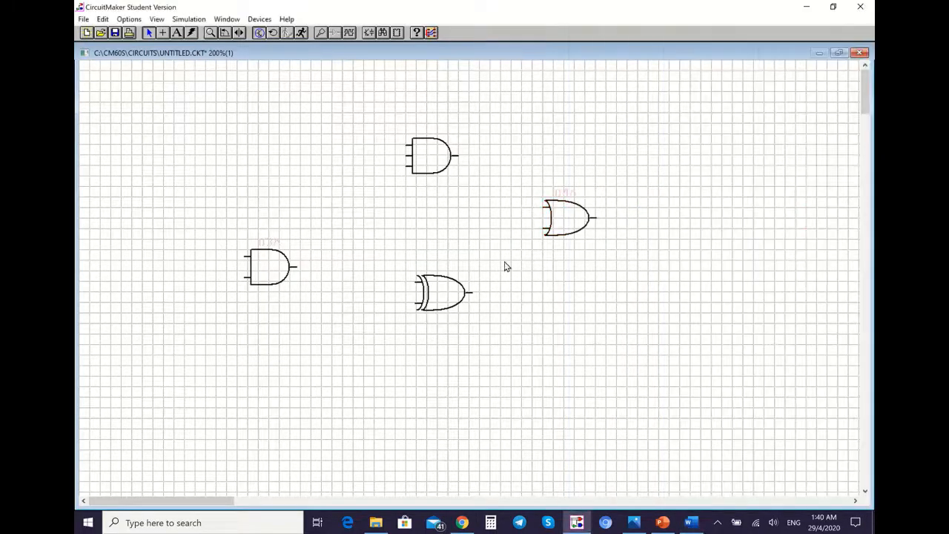
{"action": "left_click", "coordinate": [259, 18]}
{"action": "mouse_move", "coordinate": [279, 63]}
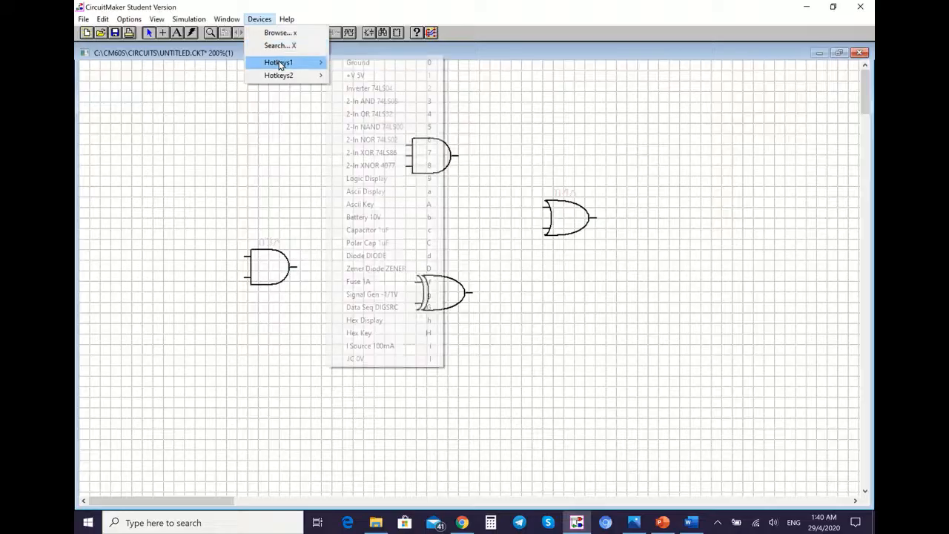
{"action": "left_click", "coordinate": [385, 88]}
{"action": "left_click", "coordinate": [217, 146]}
- Hide the designation of the inverter in its device data
{"action": "right_click", "coordinate": [217, 146]}
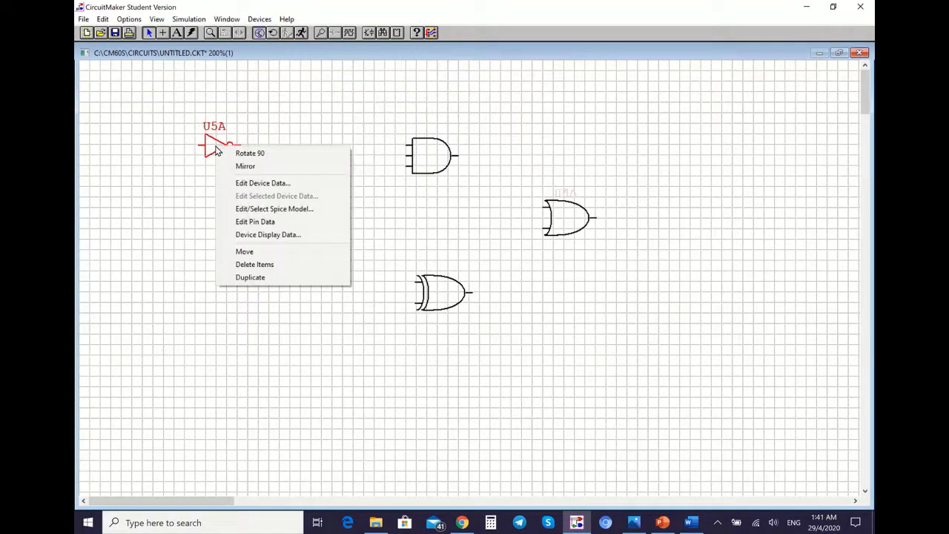
{"action": "left_click", "coordinate": [259, 183]}
{"action": "left_click", "coordinate": [527, 184]}
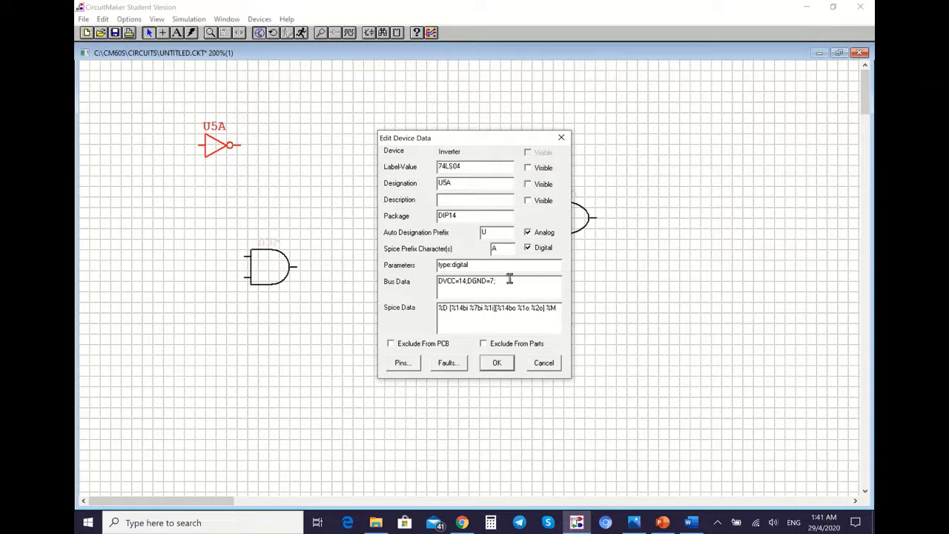
{"action": "left_click", "coordinate": [497, 363]}
- Move the 2-input AND gate down and right beside the XOR gate, and the inverter closer to the 3-input AND gate
{"action": "left_click", "coordinate": [271, 267]}
{"action": "left_click_drag", "start_coordinate": [272, 267], "coordinate": [310, 309]}
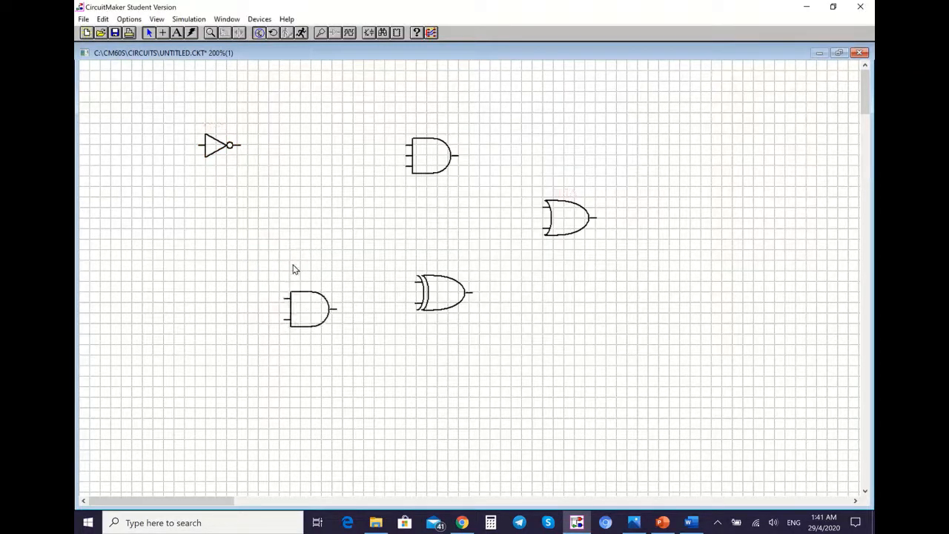
{"action": "left_click_drag", "start_coordinate": [217, 146], "coordinate": [299, 177]}
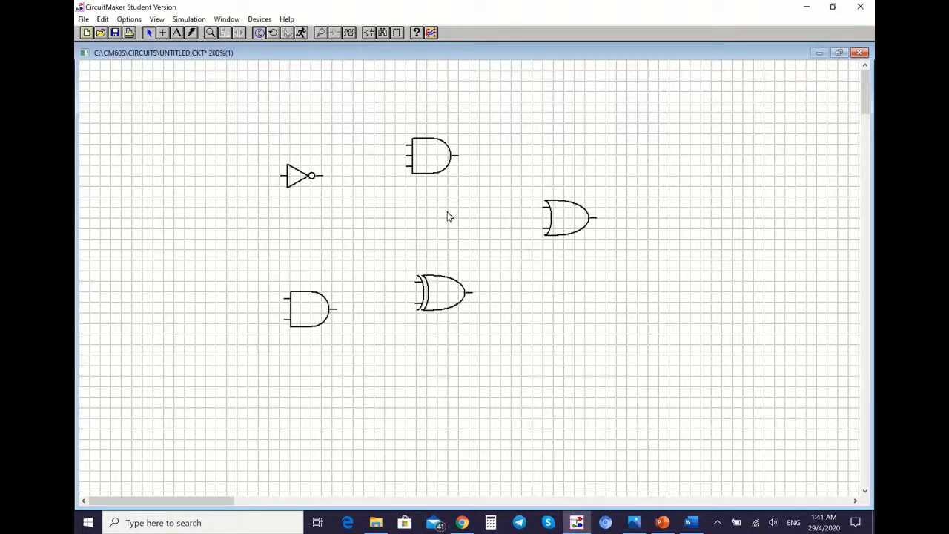
- Check the output expression in the Word document and place a Logic Display above and to the right of the OR gate in CircuitMaker
{"action": "left_click", "coordinate": [691, 523]}
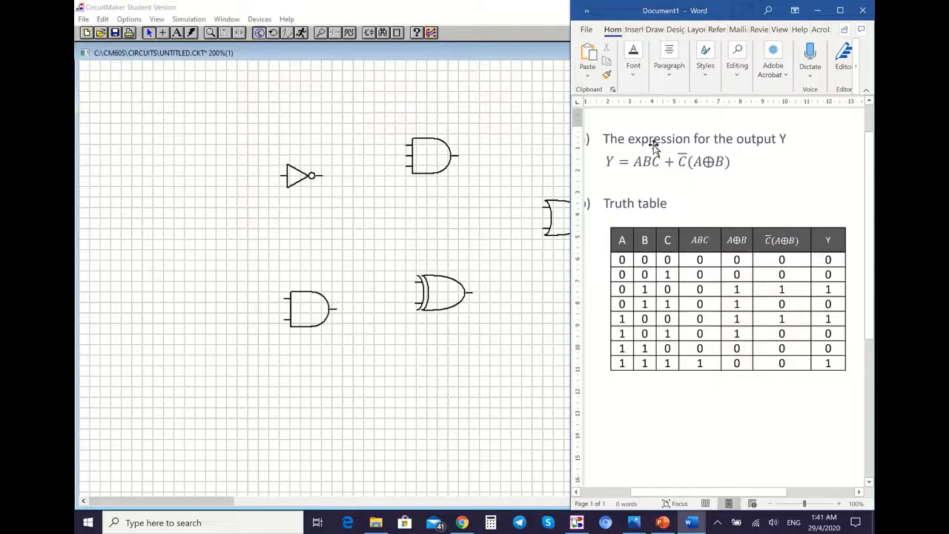
{"action": "left_click", "coordinate": [534, 145]}
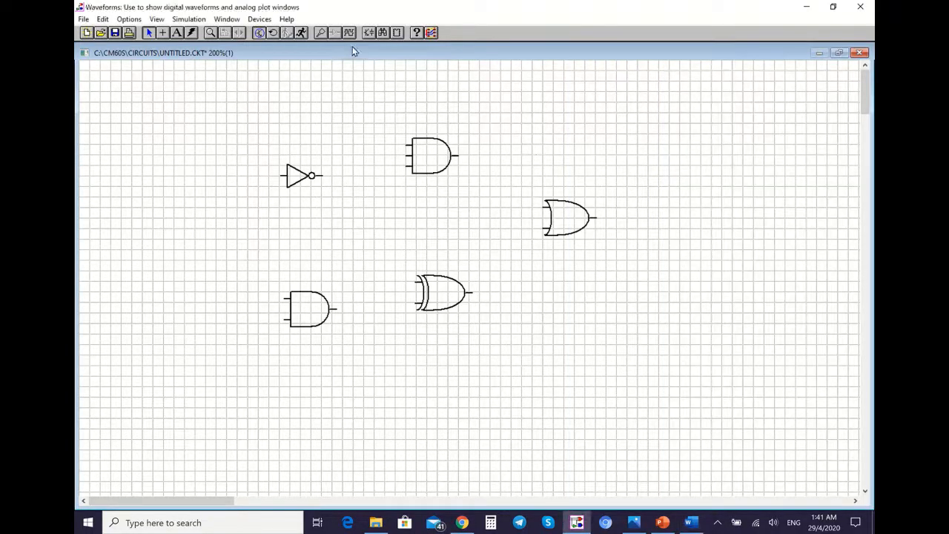
{"action": "left_click", "coordinate": [269, 20]}
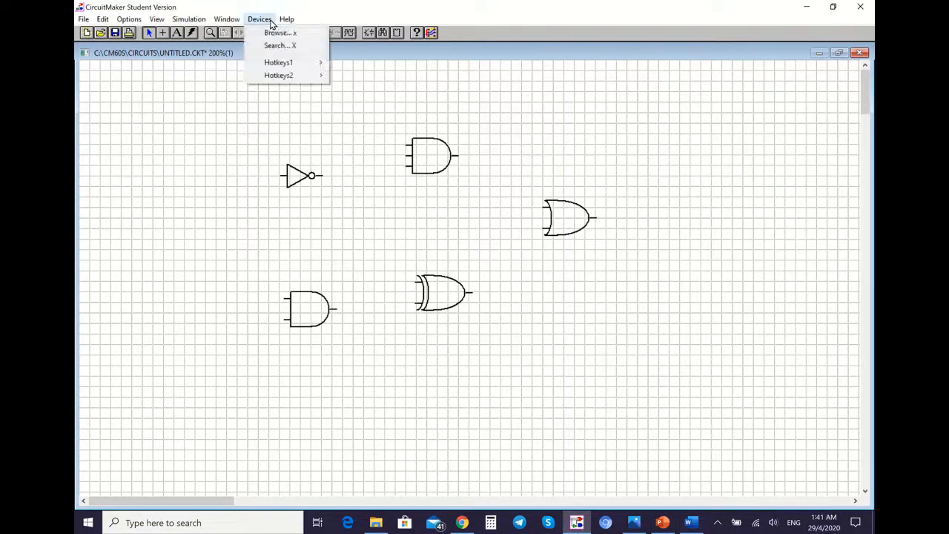
{"action": "mouse_move", "coordinate": [276, 62]}
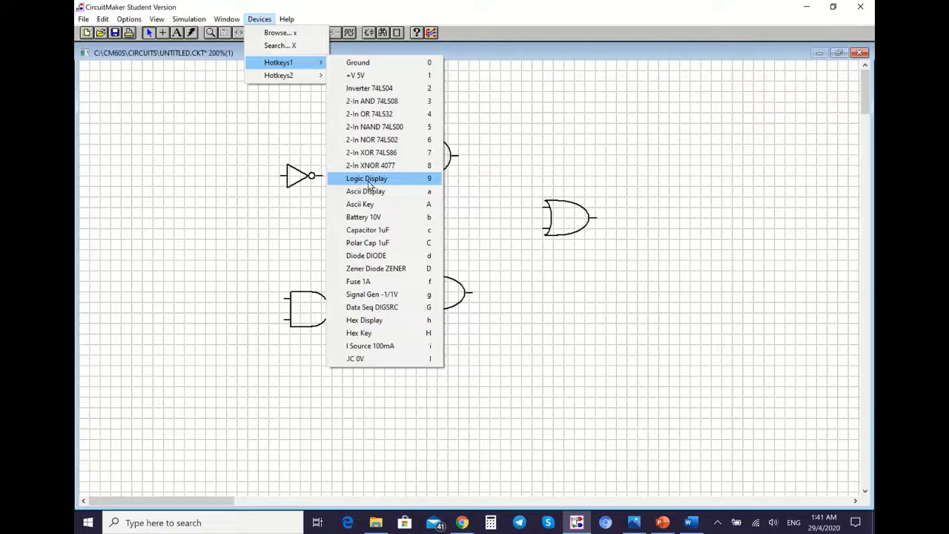
{"action": "left_click", "coordinate": [396, 184]}
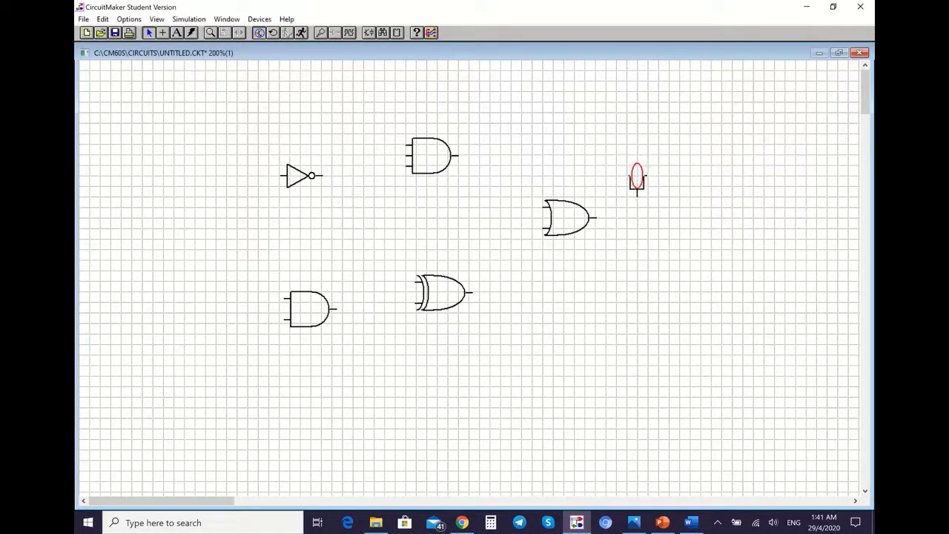
{"action": "left_click", "coordinate": [638, 181]}
- Check the expression and truth table in the Word document and set the logic display's designation to Y in CircuitMaker
{"action": "left_click", "coordinate": [691, 523]}
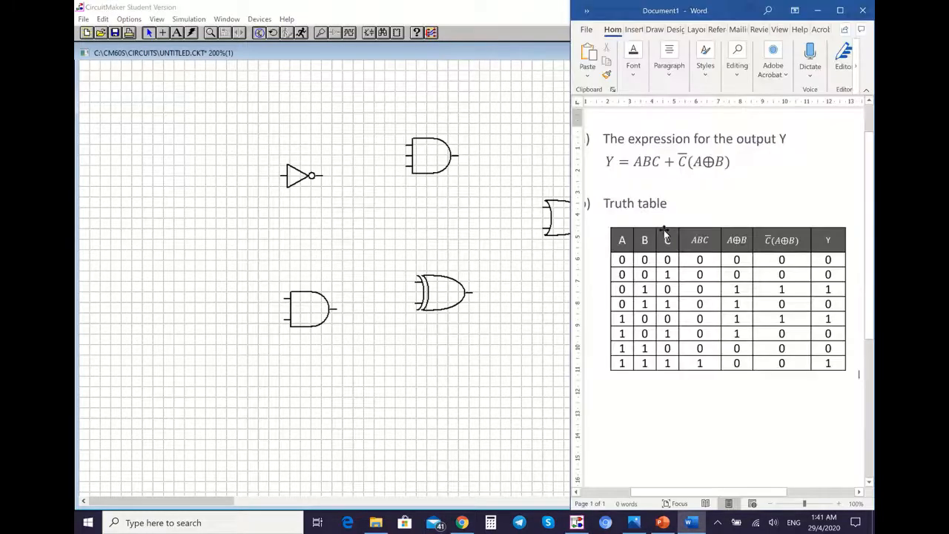
{"action": "left_click", "coordinate": [561, 278]}
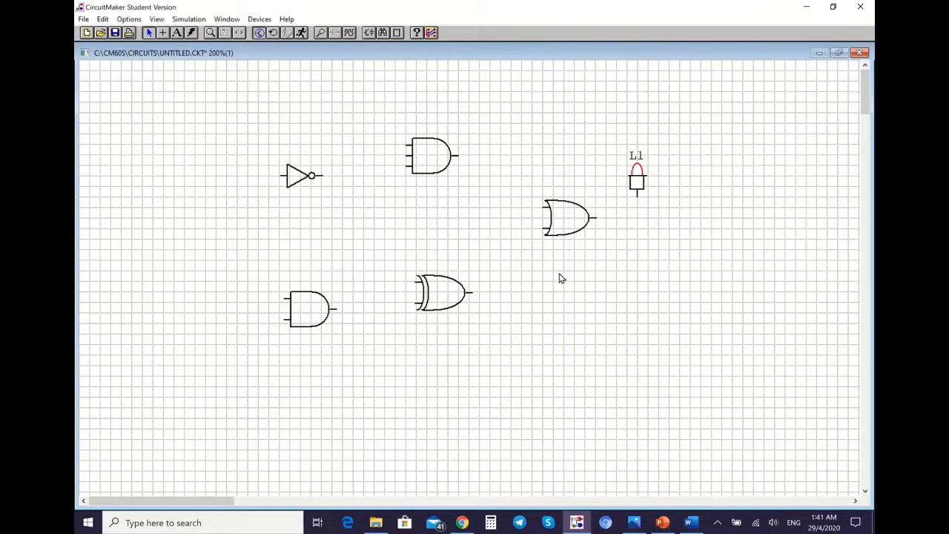
{"action": "right_click", "coordinate": [638, 187]}
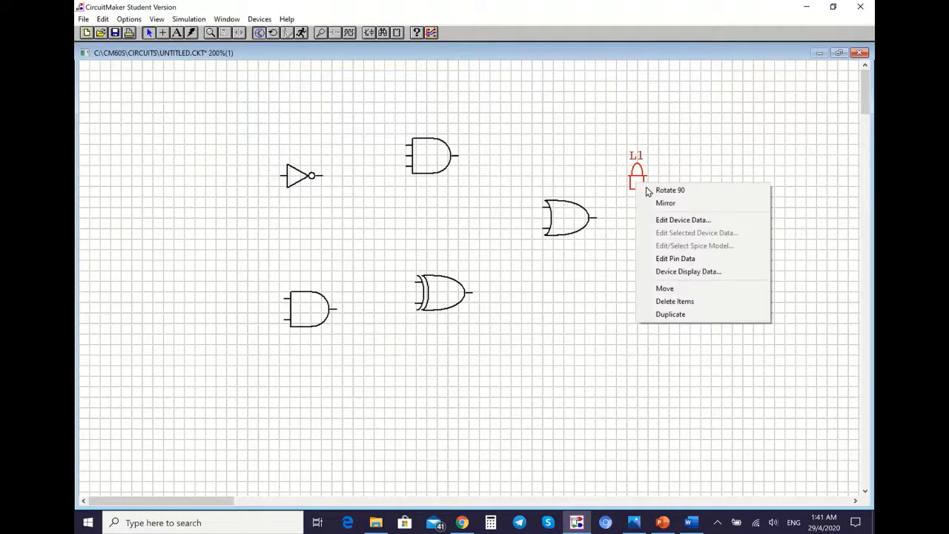
{"action": "left_click", "coordinate": [701, 221]}
{"action": "left_click_drag", "start_coordinate": [467, 182], "coordinate": [379, 185]}
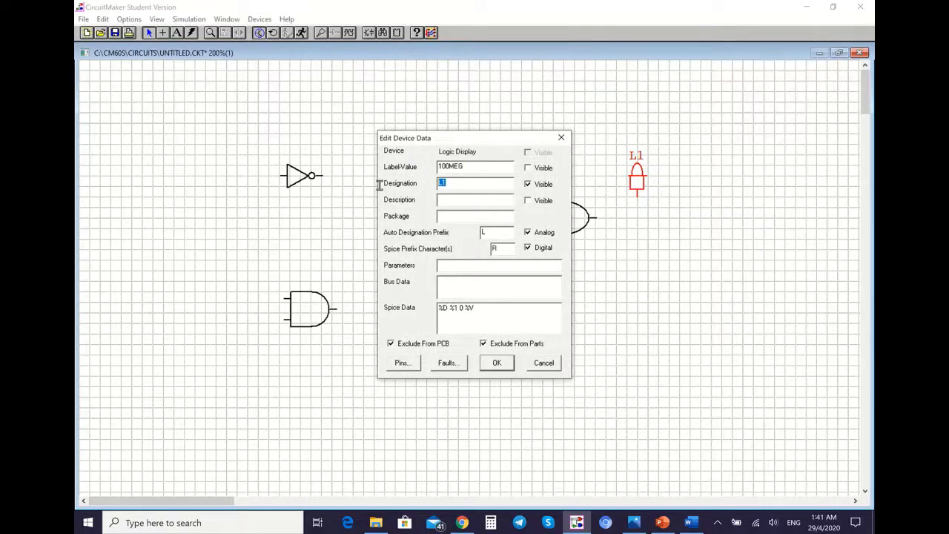
{"action": "type", "text": "Y"}
{"action": "left_click", "coordinate": [497, 363]}
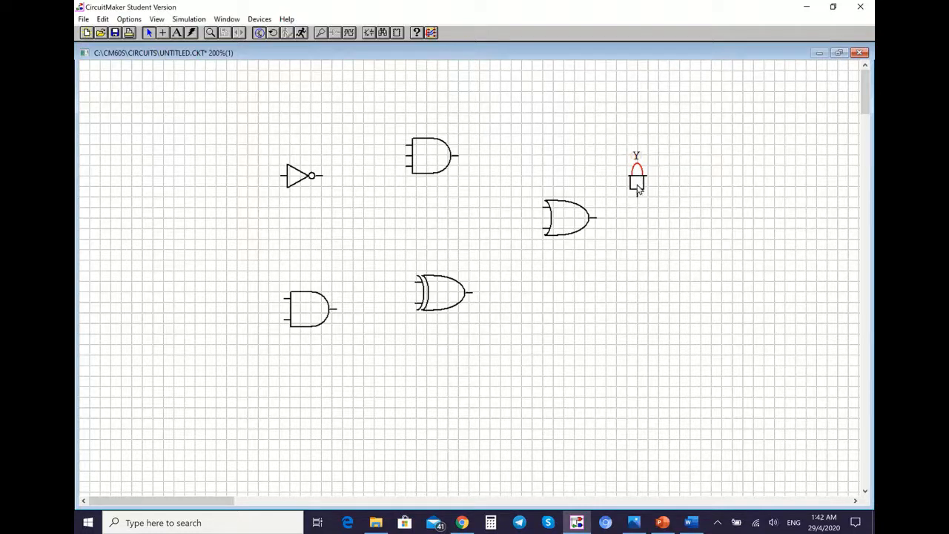
- Examine the color settings for the Y logic display with the Sel-LED item selected
{"action": "double_click", "coordinate": [637, 171]}
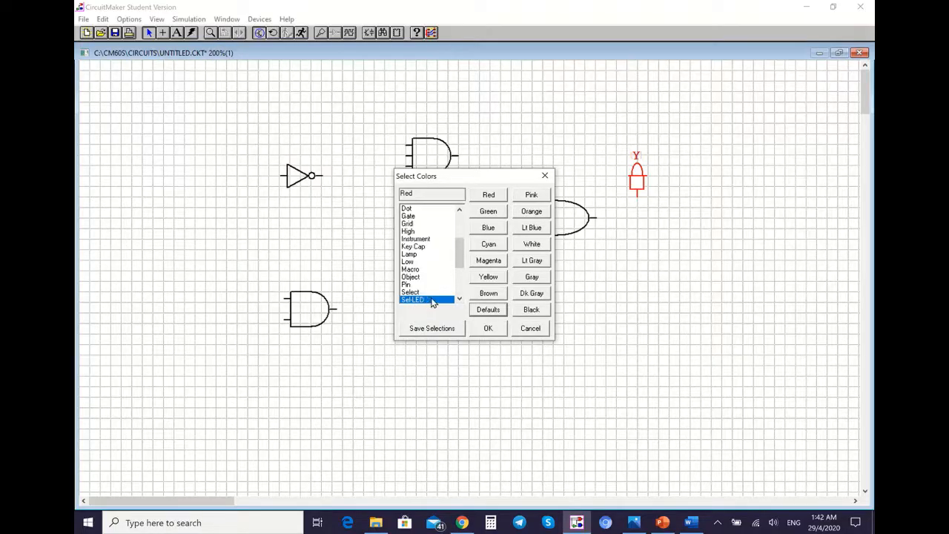
{"action": "left_click_drag", "start_coordinate": [460, 252], "coordinate": [461, 263]}
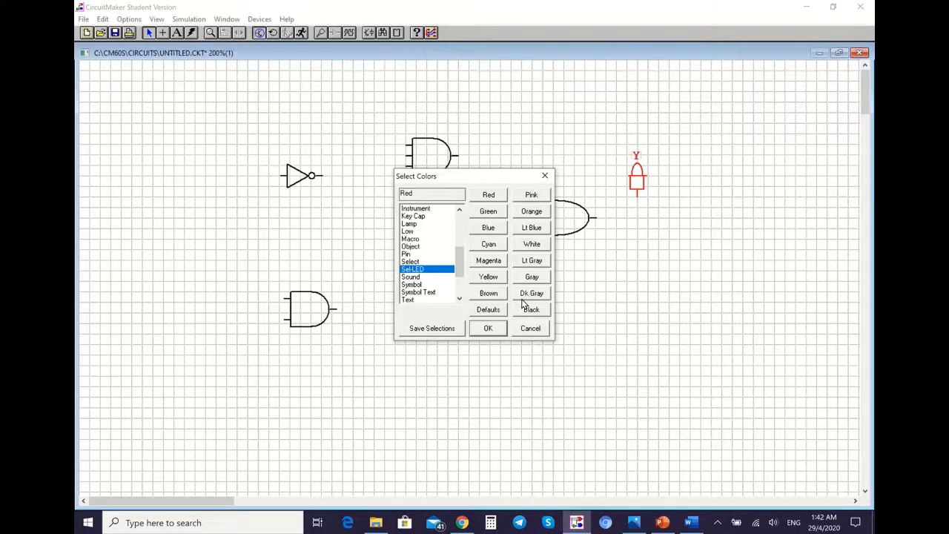
{"action": "left_click", "coordinate": [492, 331]}
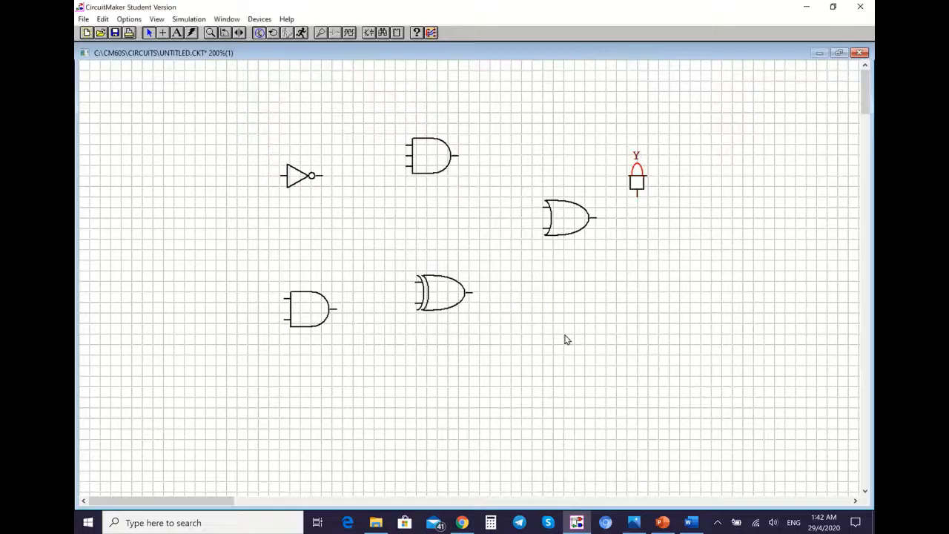
- Place a Logic Switch above and to the left of the inverter as the first circuit input
{"action": "left_click", "coordinate": [258, 21]}
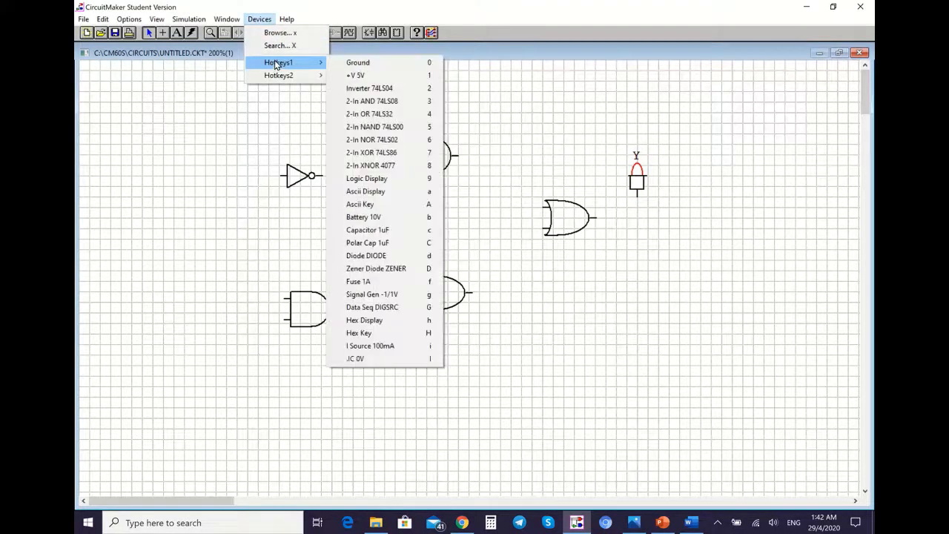
{"action": "mouse_move", "coordinate": [280, 77]}
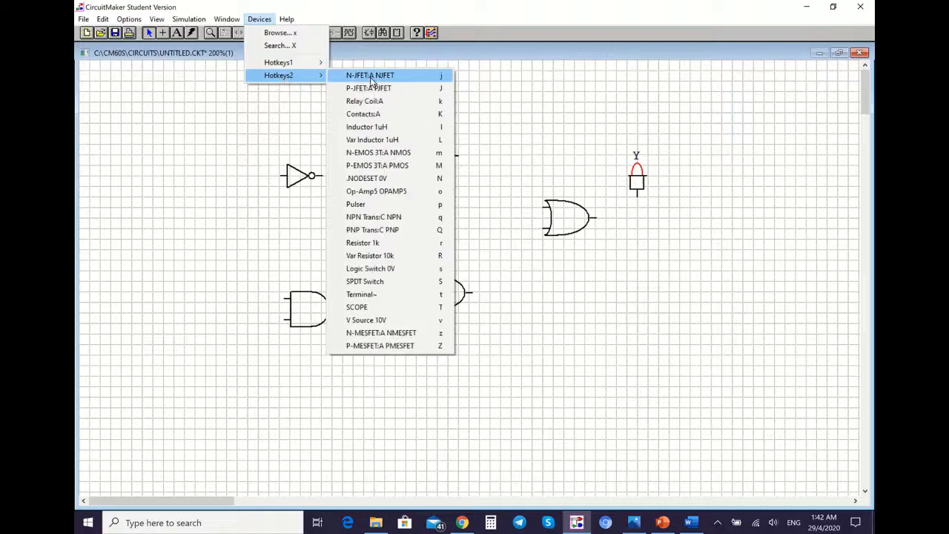
{"action": "left_click", "coordinate": [364, 271]}
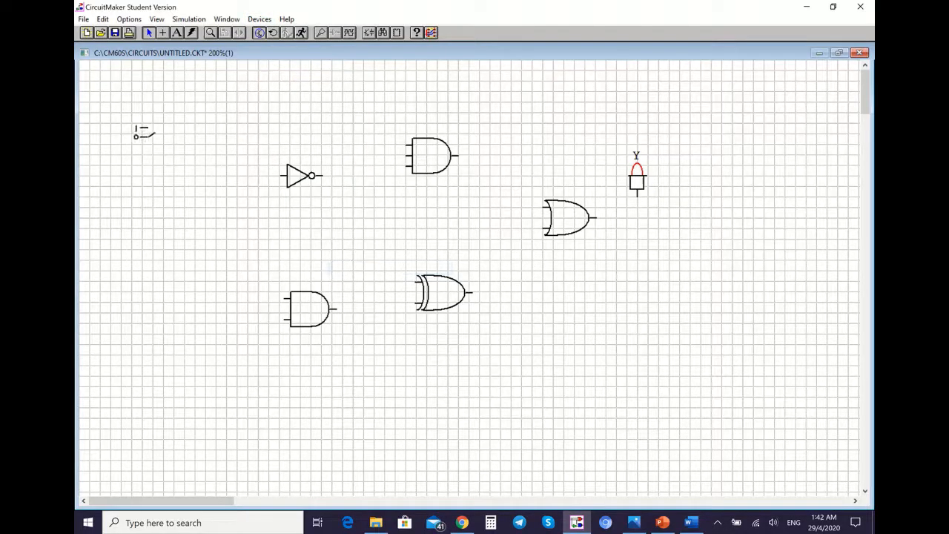
{"action": "left_click", "coordinate": [167, 136]}
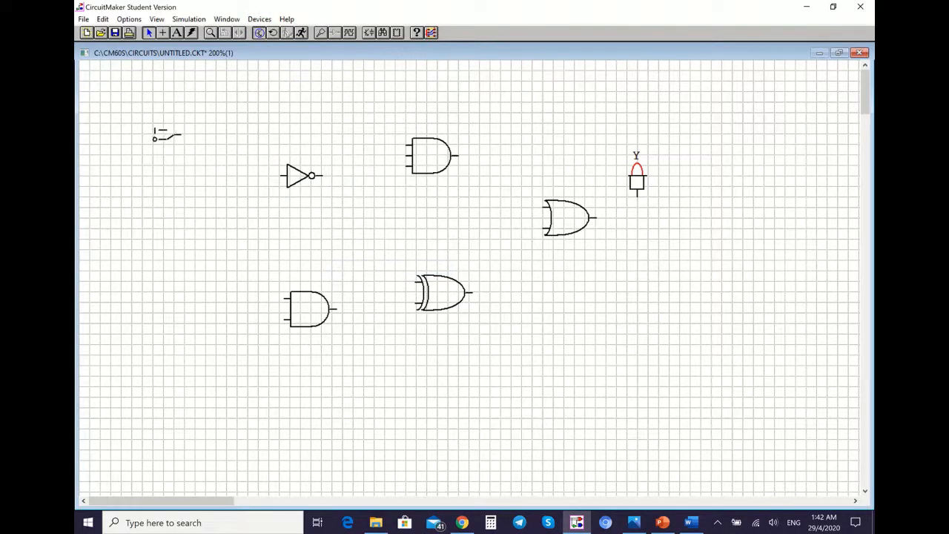
{"action": "left_click", "coordinate": [167, 136]}
{"action": "left_click", "coordinate": [170, 135]}
- Set the first logic switch's designation to A
{"action": "double_click", "coordinate": [173, 122]}
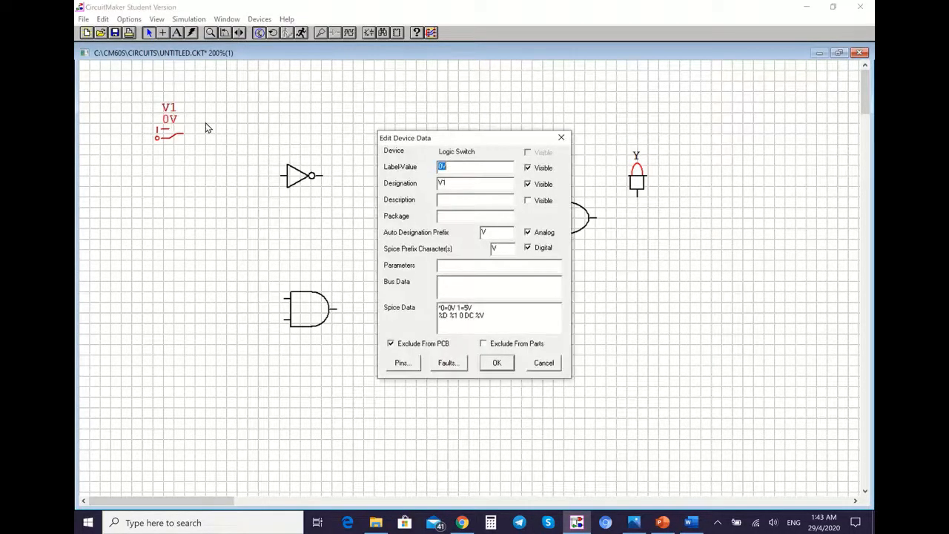
{"action": "double_click", "coordinate": [444, 184]}
{"action": "type", "text": "A"}
{"action": "left_click", "coordinate": [497, 363]}
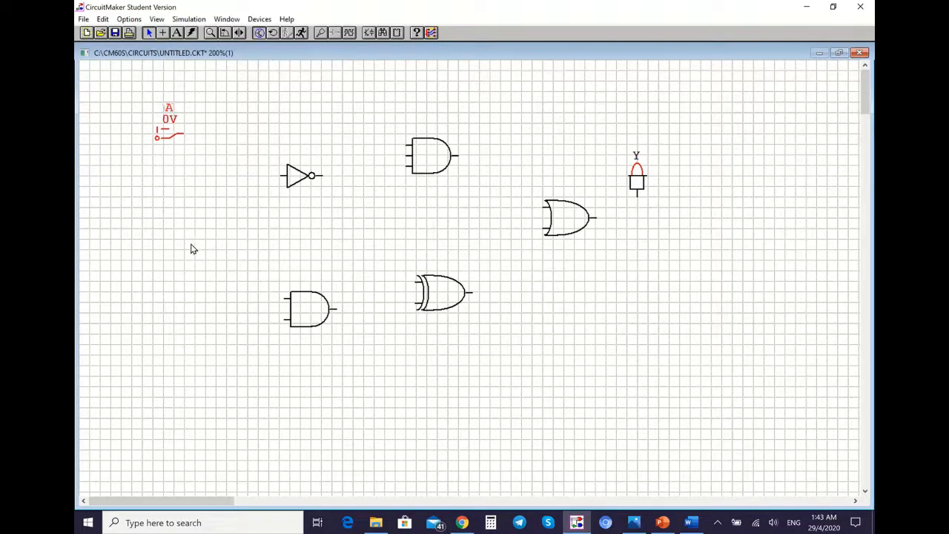
- Place a second logic switch directly below switch A and set its designation to B
{"action": "key", "text": "s"}
{"action": "left_click", "coordinate": [158, 182]}
{"action": "double_click", "coordinate": [170, 195]}
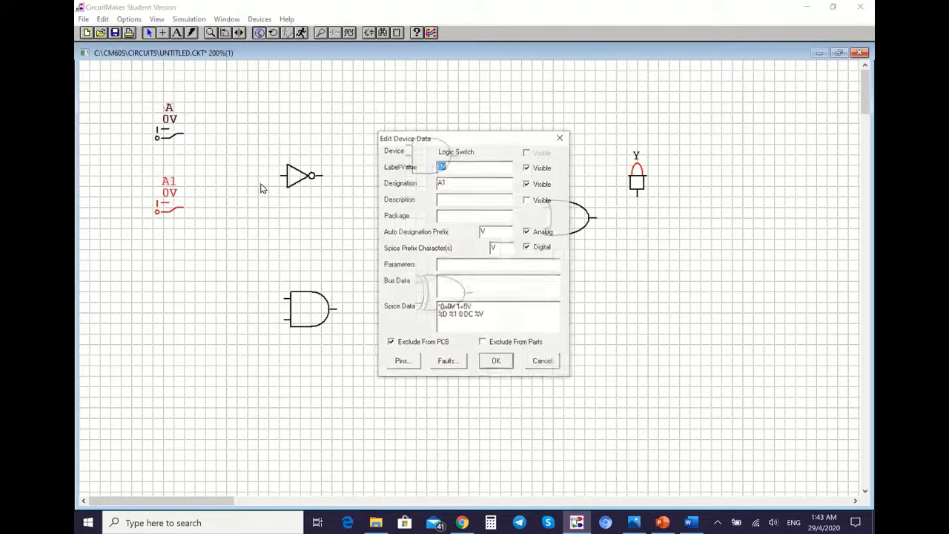
{"action": "key", "text": "Tab"}
{"action": "type", "text": "B"}
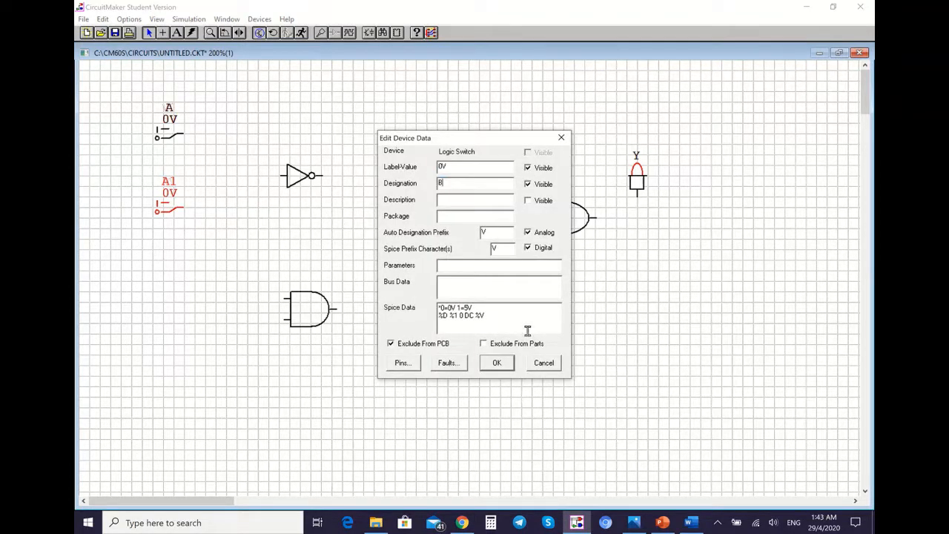
{"action": "left_click", "coordinate": [497, 362]}
{"action": "left_click", "coordinate": [190, 308]}
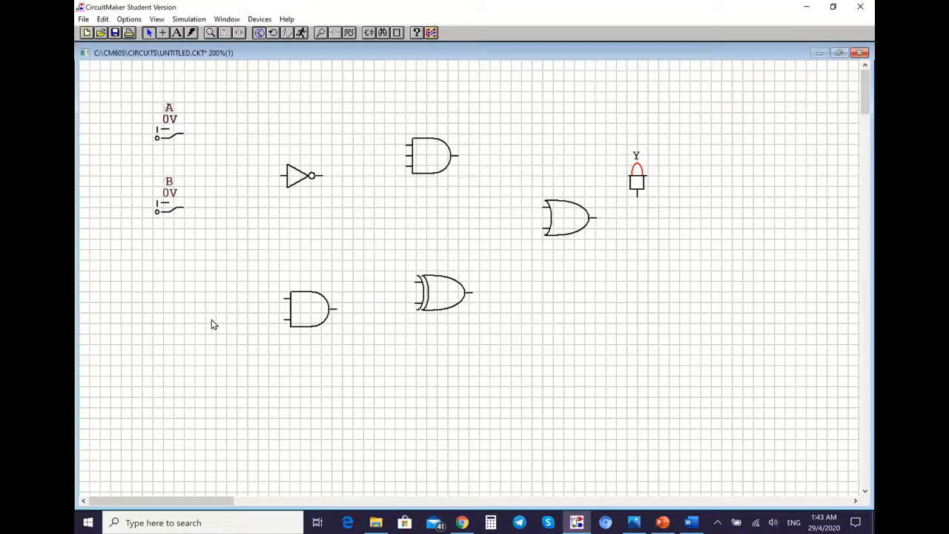
- Place a third logic switch directly below switch B and set its designation to C
{"action": "key", "text": "s"}
{"action": "left_click", "coordinate": [158, 255]}
{"action": "double_click", "coordinate": [169, 280]}
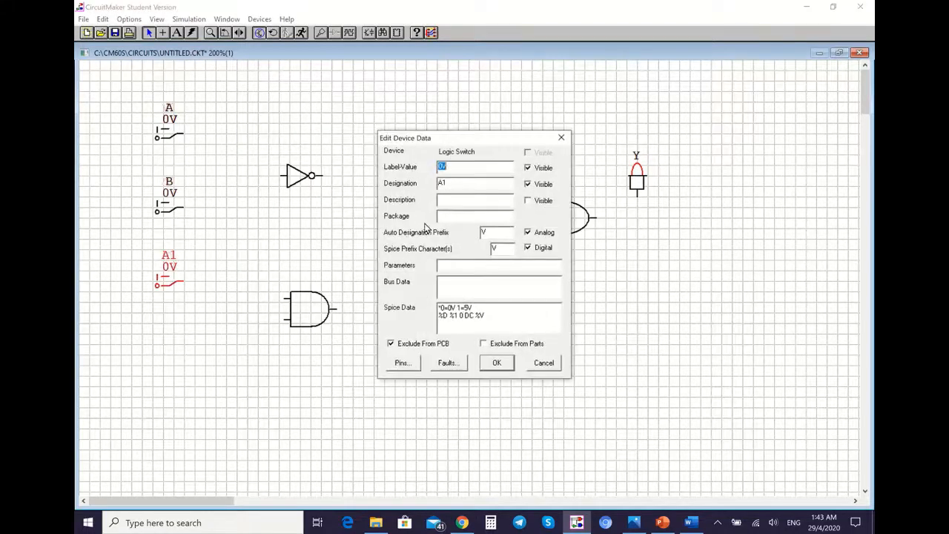
{"action": "key", "text": "Tab"}
{"action": "type", "text": "C"}
{"action": "left_click", "coordinate": [497, 363]}
{"action": "left_click", "coordinate": [340, 400]}
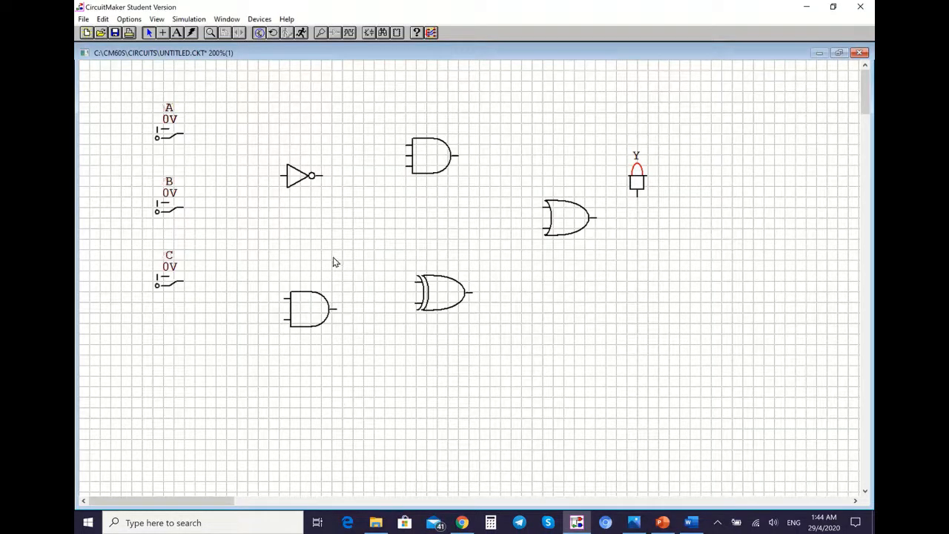
- Shift the XOR gate slightly left under the 3-input AND gate and check the output expression in the Word document
{"action": "left_click_drag", "start_coordinate": [456, 288], "coordinate": [448, 286]}
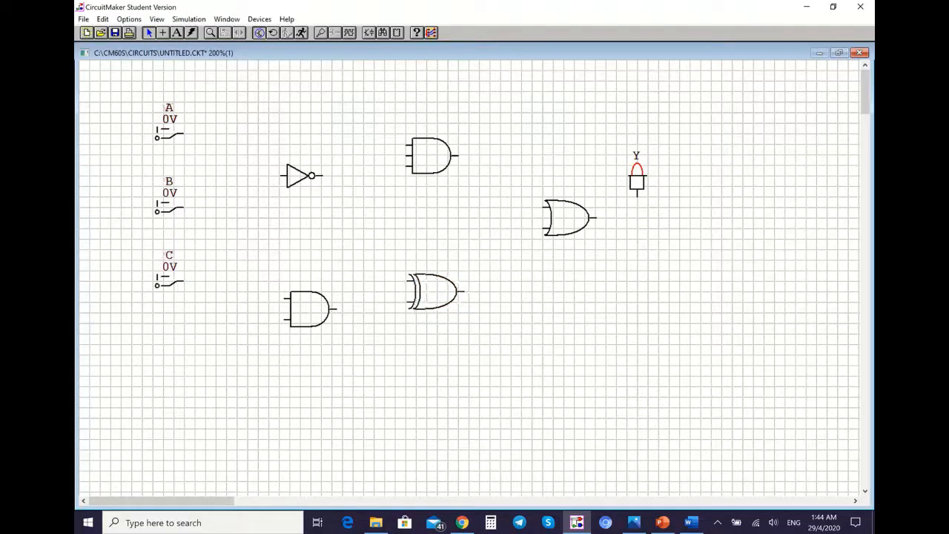
{"action": "left_click", "coordinate": [437, 293]}
{"action": "left_click", "coordinate": [691, 523]}
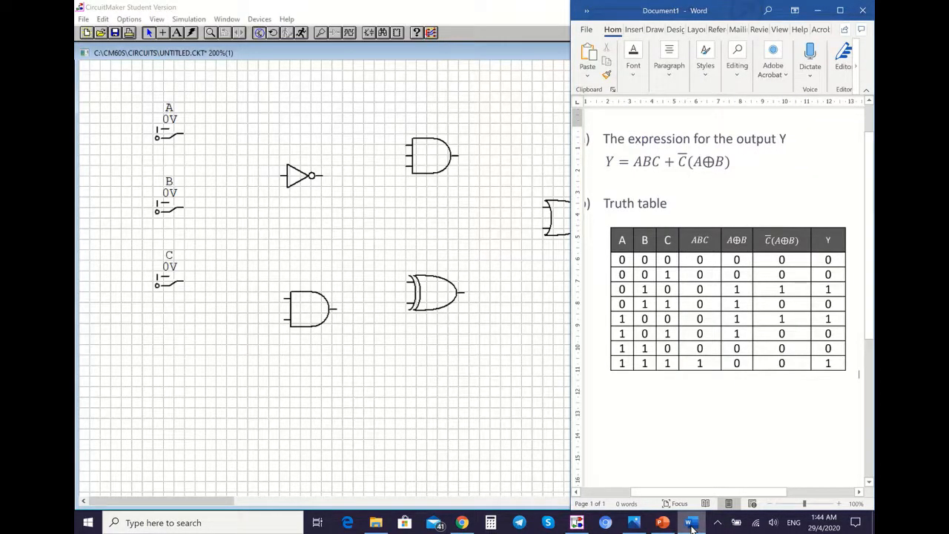
{"action": "left_click", "coordinate": [691, 523]}
- In CircuitMaker, swap the 2-input AND and XOR gates' positions, and move the inverter down to just above the XOR gate
{"action": "left_click", "coordinate": [308, 308]}
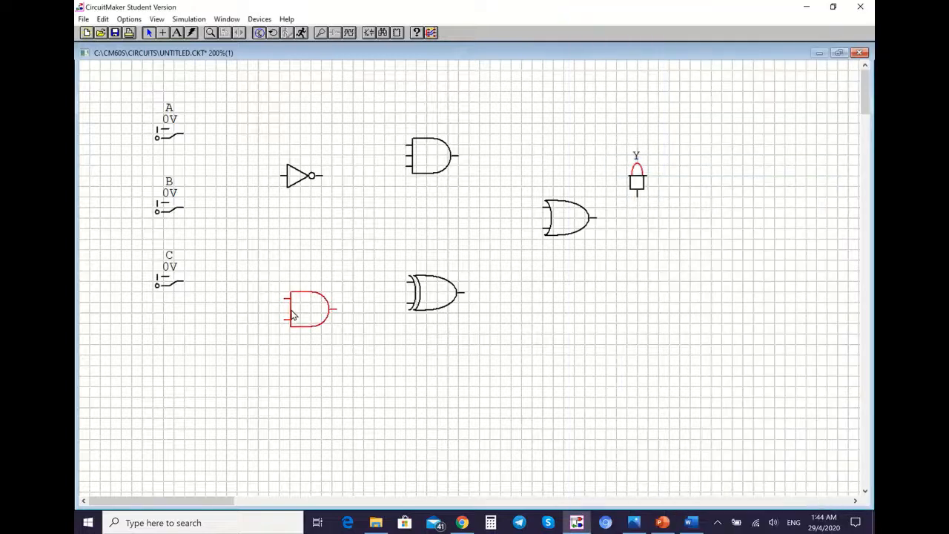
{"action": "key", "text": "Delete"}
{"action": "left_click", "coordinate": [427, 261]}
{"action": "left_click_drag", "start_coordinate": [436, 293], "coordinate": [307, 299]}
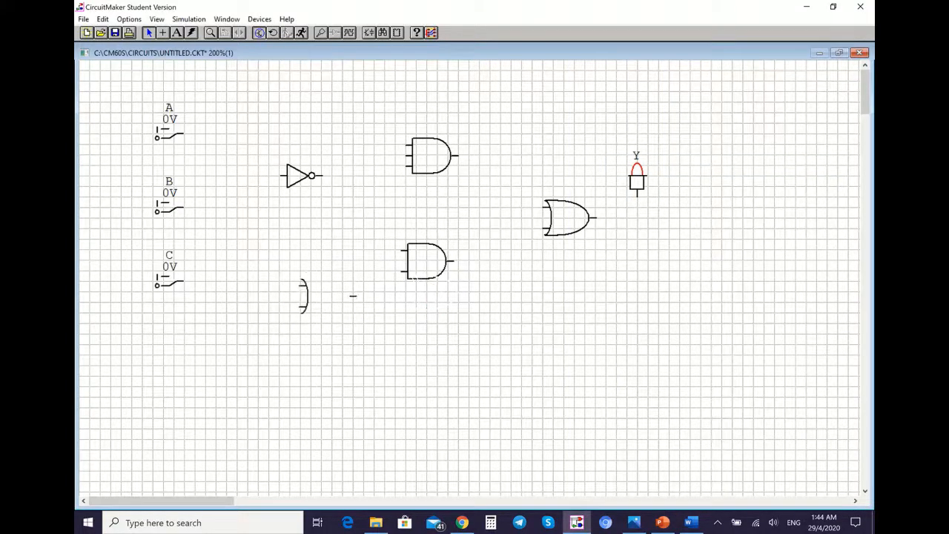
{"action": "left_click_drag", "start_coordinate": [445, 279], "coordinate": [452, 287]}
{"action": "mouse_move", "coordinate": [301, 291]}
{"action": "left_mouse_down"}
{"action": "mouse_move", "coordinate": [306, 313]}
{"action": "mouse_move", "coordinate": [290, 283]}
{"action": "mouse_move", "coordinate": [296, 305]}
{"action": "left_mouse_up"}
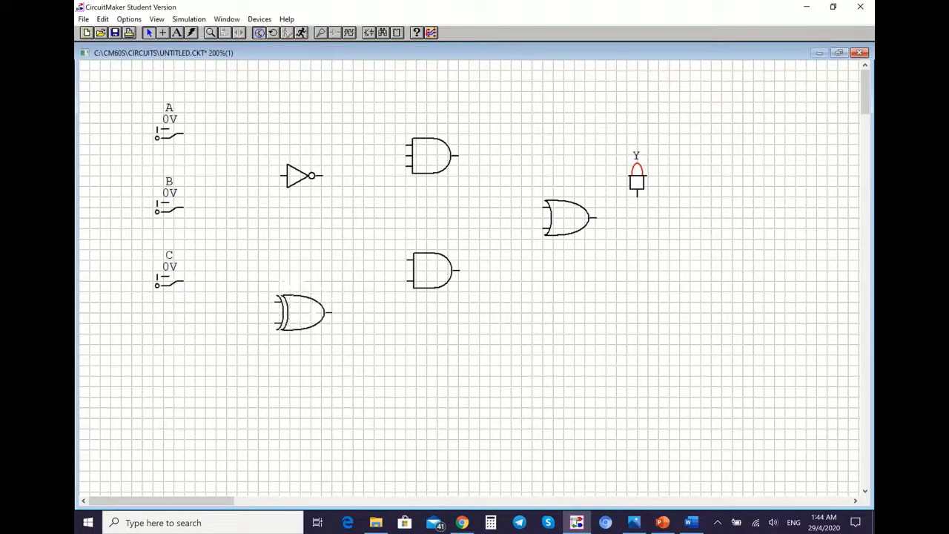
{"action": "left_click_drag", "start_coordinate": [296, 178], "coordinate": [305, 241]}
{"action": "left_click_drag", "start_coordinate": [305, 238], "coordinate": [307, 239]}
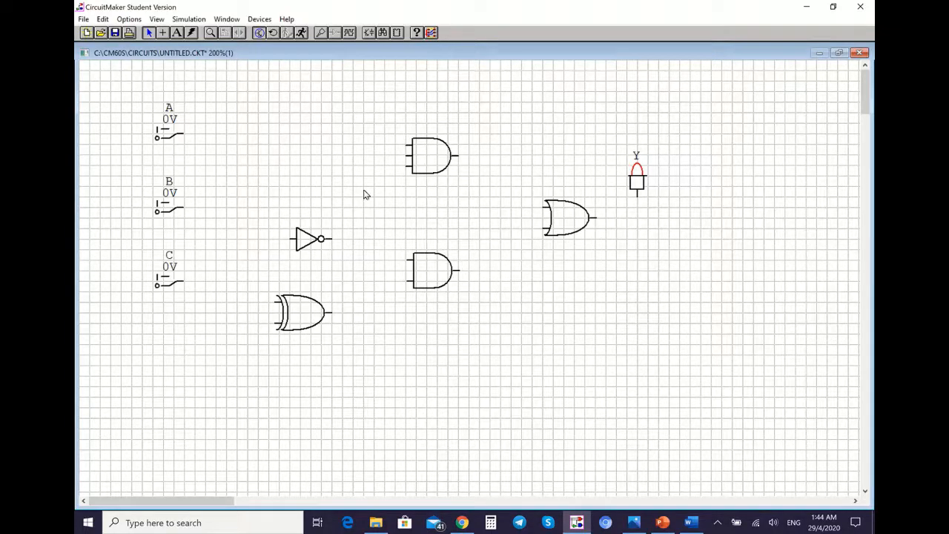
- Check the output expression in the Word document and wire switch A to the 3-input AND gate's top input in CircuitMaker
{"action": "left_click", "coordinate": [163, 33]}
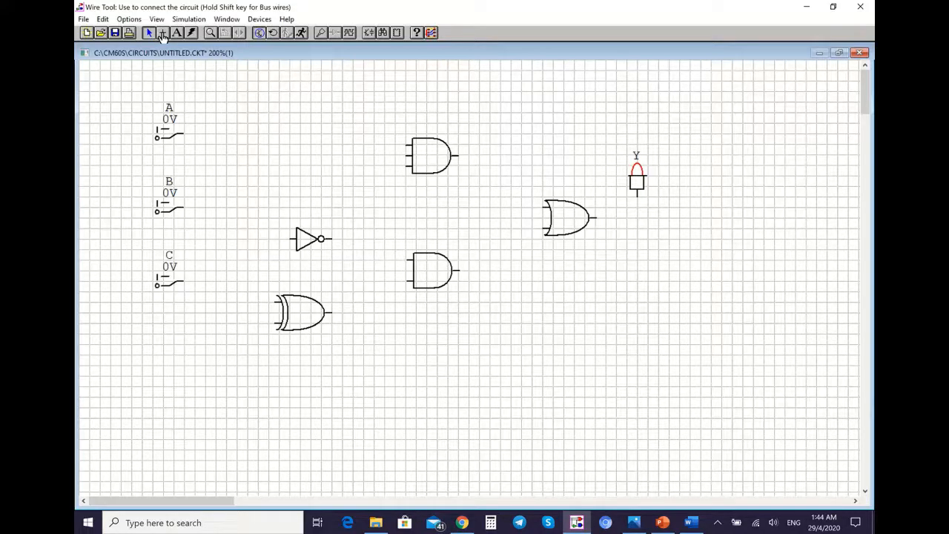
{"action": "left_click", "coordinate": [163, 34]}
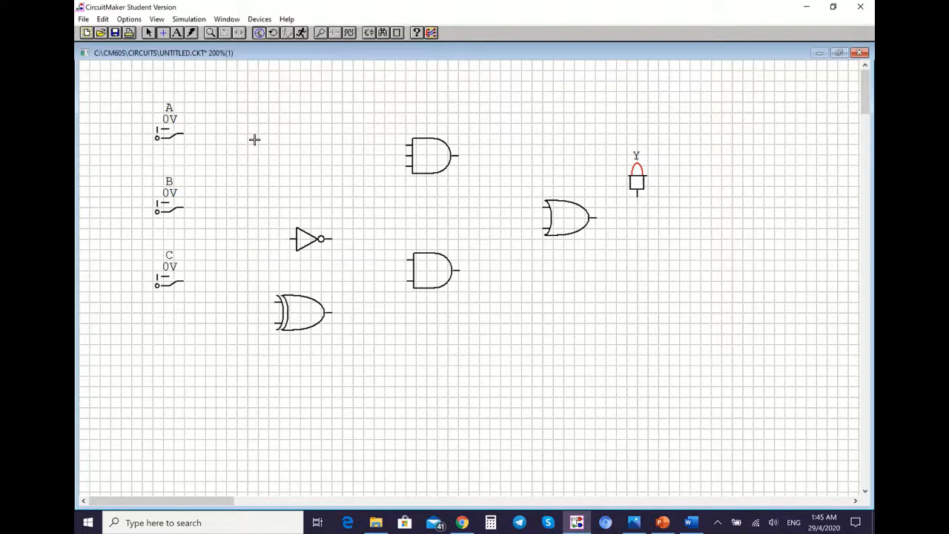
{"action": "left_click", "coordinate": [690, 525]}
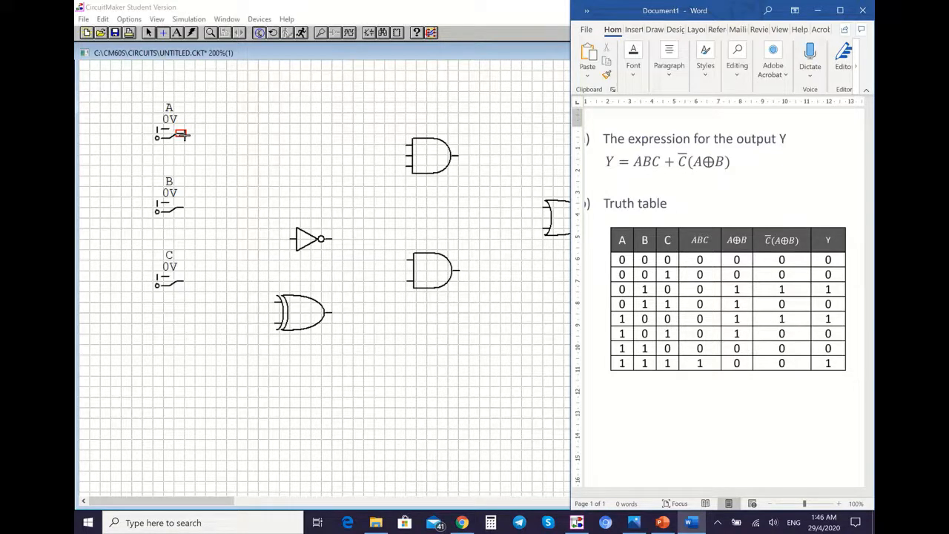
{"action": "left_click", "coordinate": [181, 134]}
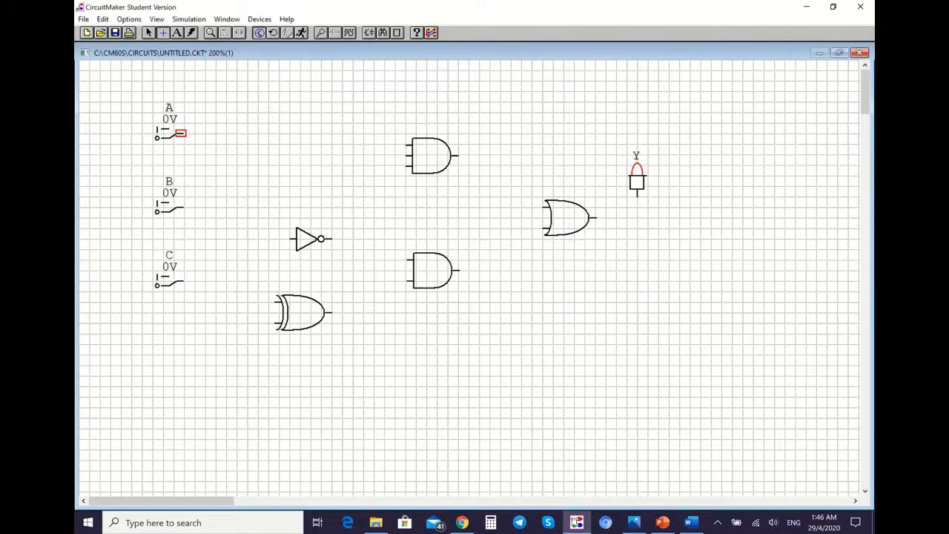
{"action": "left_click_drag", "start_coordinate": [181, 134], "coordinate": [397, 146]}
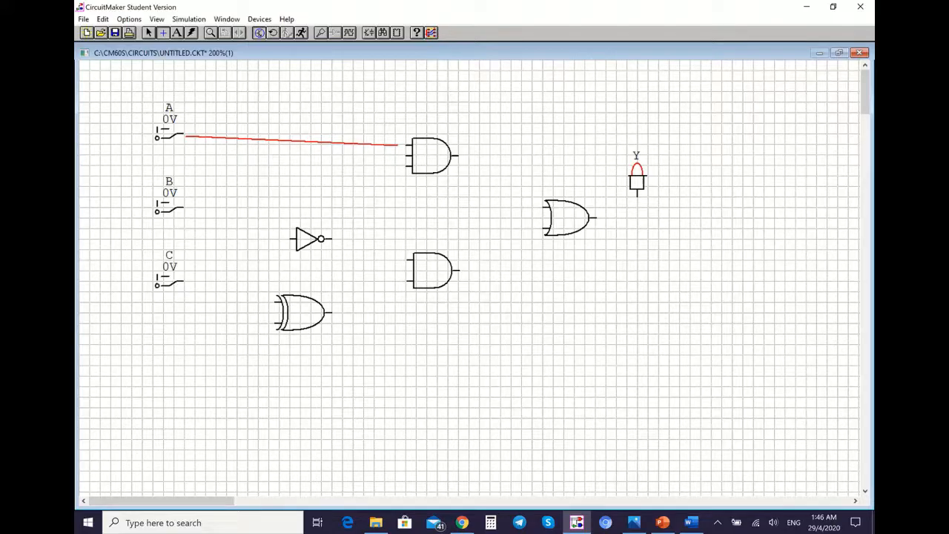
{"action": "left_click_drag", "start_coordinate": [397, 145], "coordinate": [407, 144]}
{"action": "left_click_drag", "start_coordinate": [406, 145], "coordinate": [406, 144]}
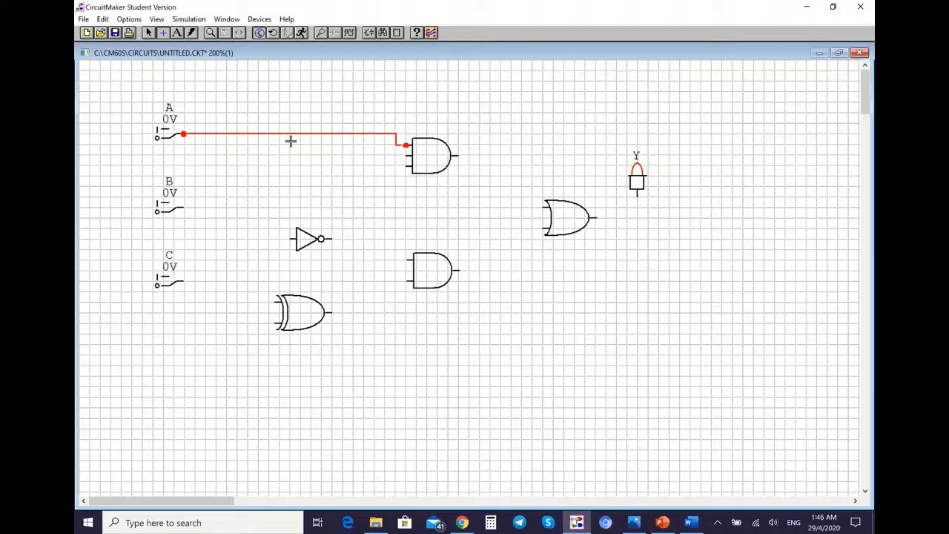
- Move the vertical segment of switch A's wire left, away from the 3-input AND gate
{"action": "left_click", "coordinate": [148, 34]}
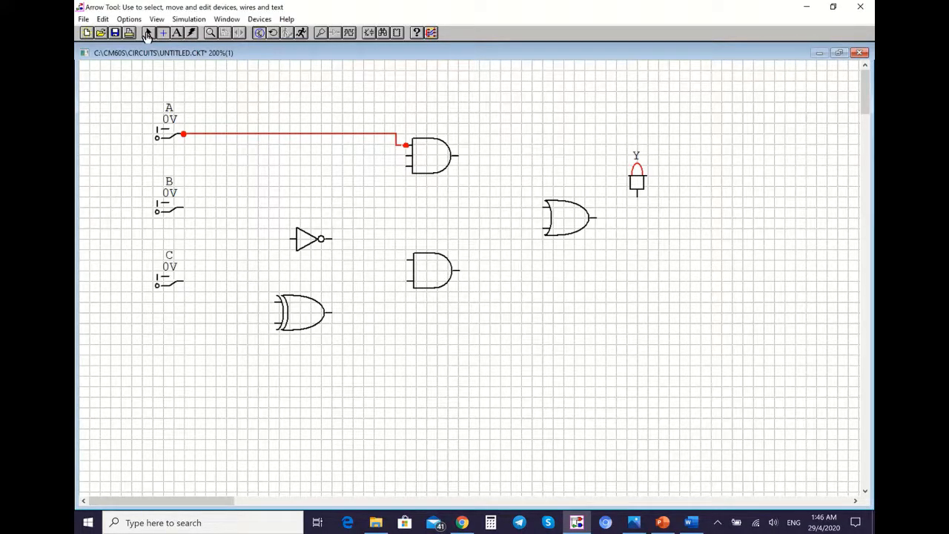
{"action": "left_click", "coordinate": [397, 146]}
{"action": "left_click_drag", "start_coordinate": [396, 140], "coordinate": [330, 140]}
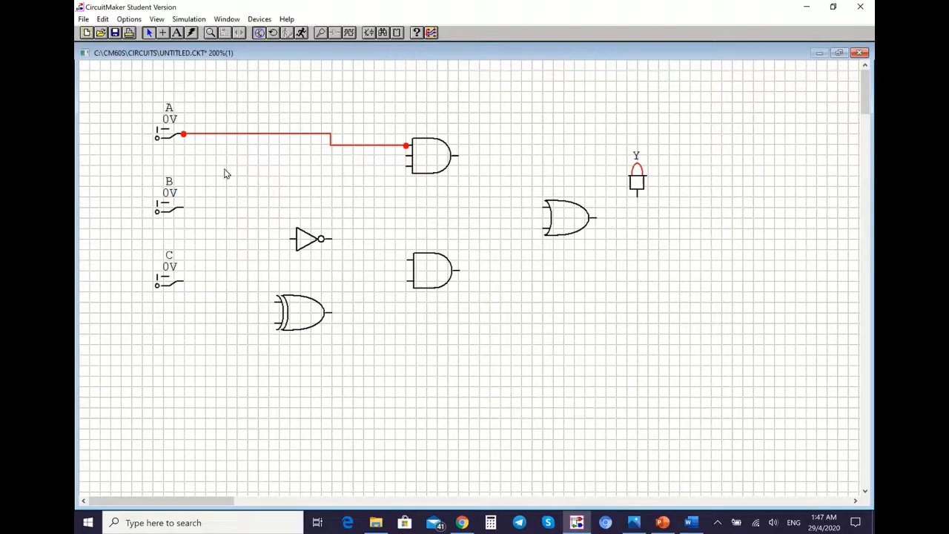
{"action": "left_click", "coordinate": [333, 141]}
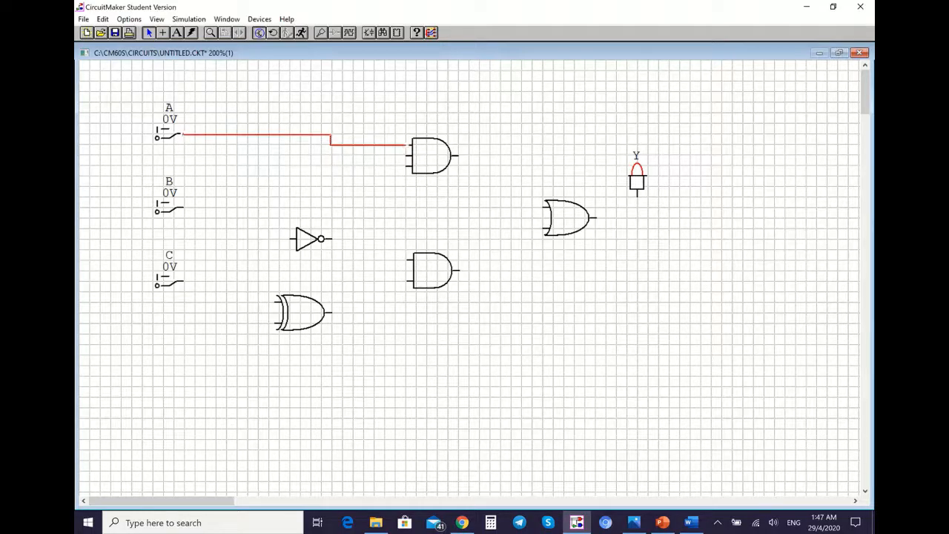
{"action": "left_click", "coordinate": [337, 142]}
- Wire switch B to the 3-input AND gate's middle input and shift the wire's vertical segment left, closer to the switches
{"action": "left_click", "coordinate": [163, 33]}
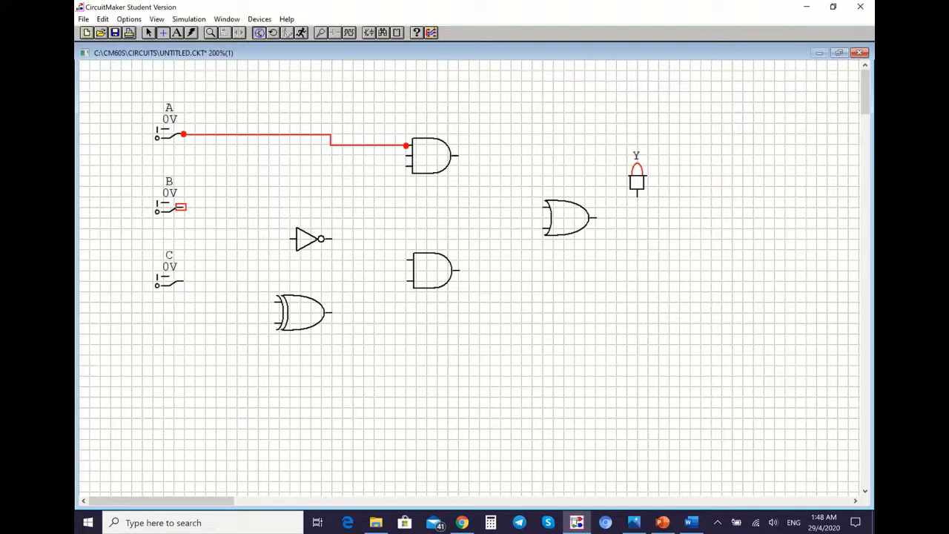
{"action": "mouse_move", "coordinate": [181, 207]}
{"action": "left_mouse_down"}
{"action": "mouse_move", "coordinate": [307, 207]}
{"action": "mouse_move", "coordinate": [187, 207]}
{"action": "mouse_move", "coordinate": [298, 206]}
{"action": "mouse_move", "coordinate": [190, 207]}
{"action": "mouse_move", "coordinate": [273, 207]}
{"action": "mouse_move", "coordinate": [241, 207]}
{"action": "mouse_move", "coordinate": [259, 207]}
{"action": "left_mouse_up"}
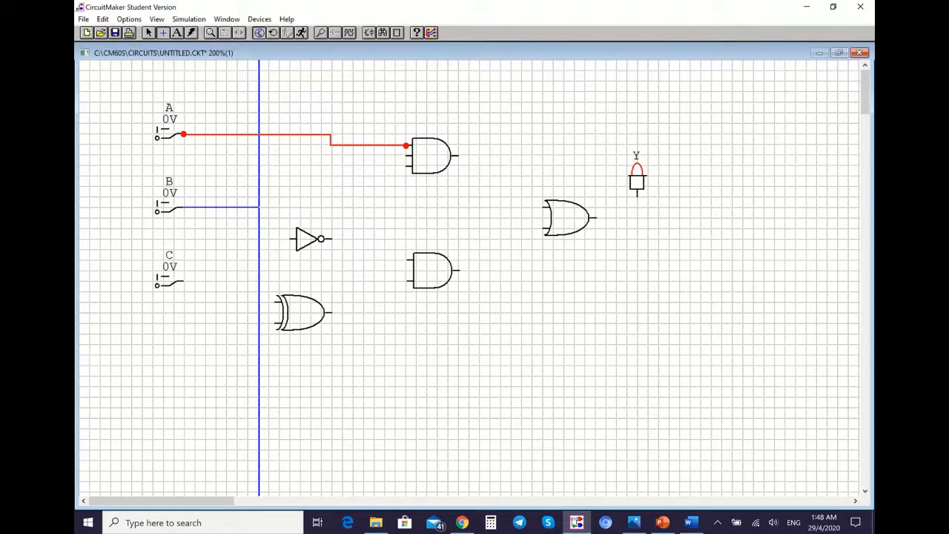
{"action": "mouse_move", "coordinate": [259, 207]}
{"action": "left_mouse_down"}
{"action": "mouse_move", "coordinate": [233, 207]}
{"action": "mouse_move", "coordinate": [259, 206]}
{"action": "left_mouse_up"}
{"action": "left_click_drag", "start_coordinate": [259, 207], "coordinate": [259, 184]}
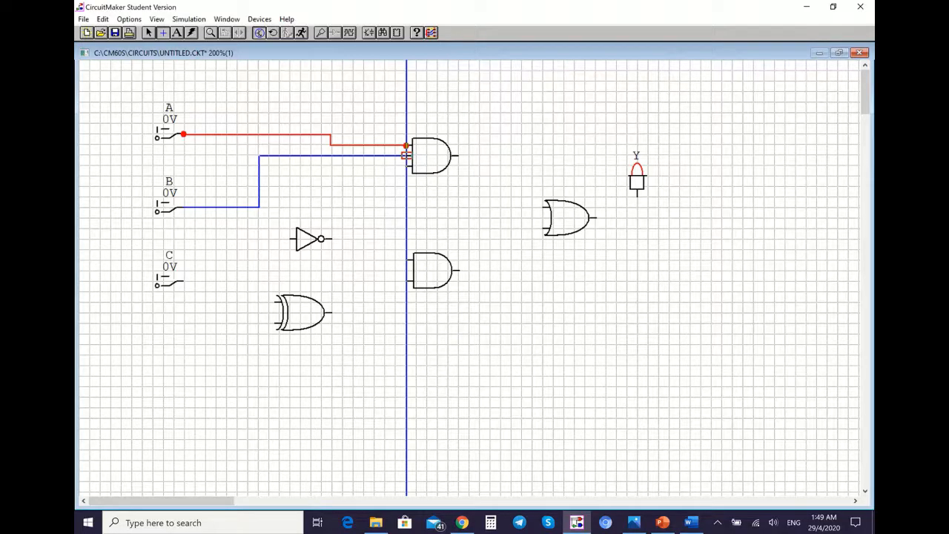
{"action": "left_click", "coordinate": [406, 155]}
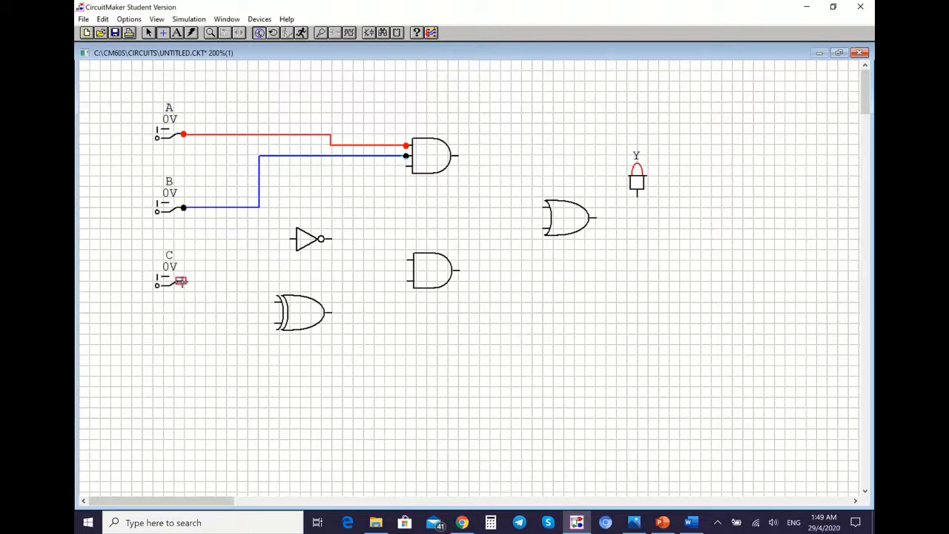
{"action": "left_click", "coordinate": [149, 33]}
{"action": "left_click_drag", "start_coordinate": [260, 170], "coordinate": [216, 171]}
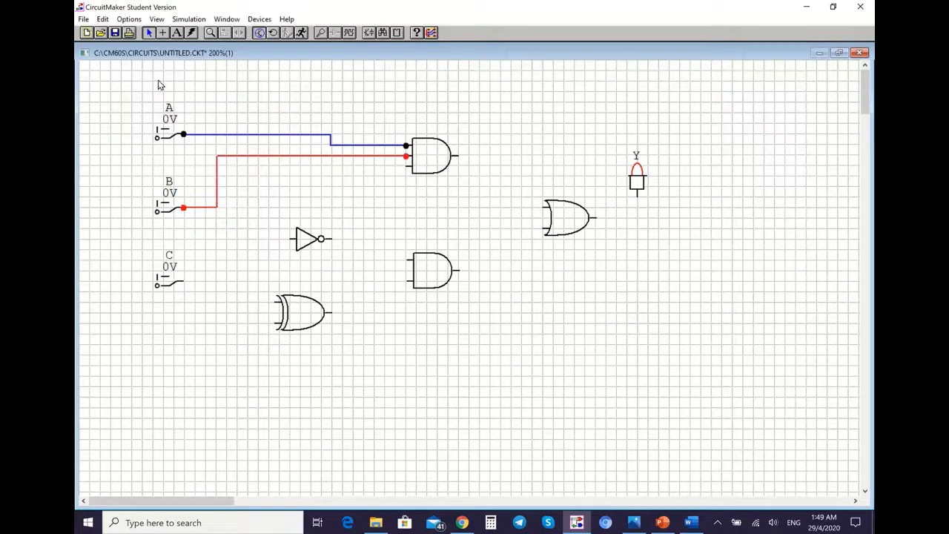
- Wire switch C to the 3-input AND gate's bottom input and check the output expression and truth table in the Word document
{"action": "left_click", "coordinate": [162, 32]}
{"action": "mouse_move", "coordinate": [181, 280]}
{"action": "left_mouse_down"}
{"action": "mouse_move", "coordinate": [249, 281]}
{"action": "mouse_move", "coordinate": [249, 166]}
{"action": "mouse_move", "coordinate": [407, 166]}
{"action": "left_mouse_up"}
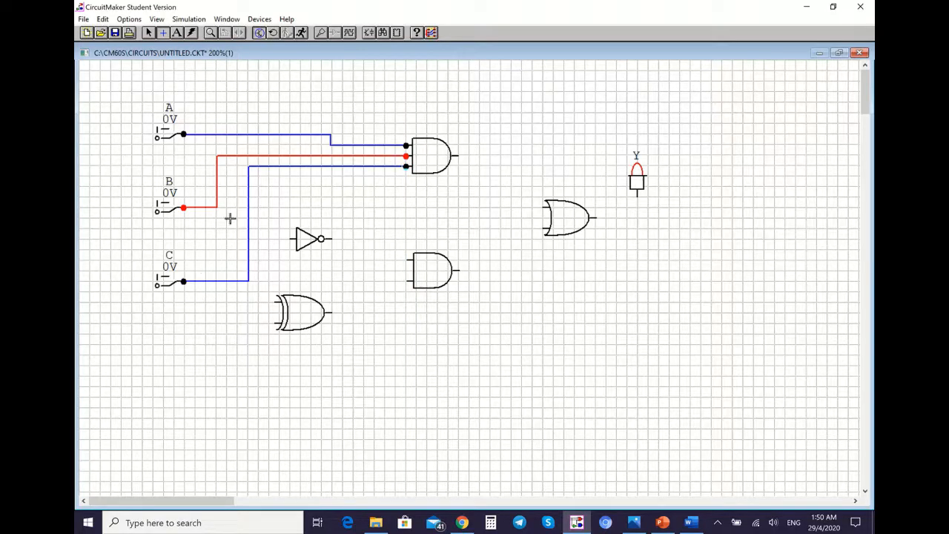
{"action": "left_click", "coordinate": [148, 32]}
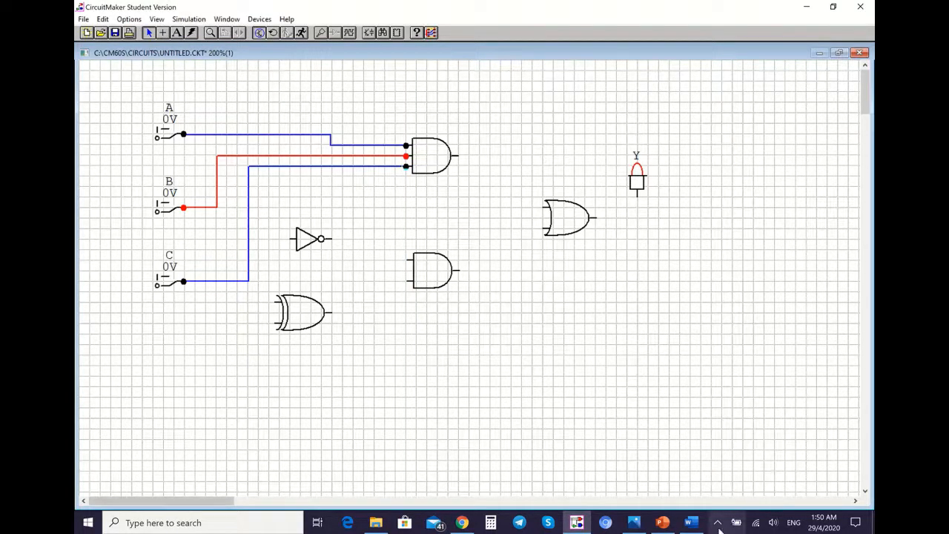
{"action": "left_click", "coordinate": [693, 524]}
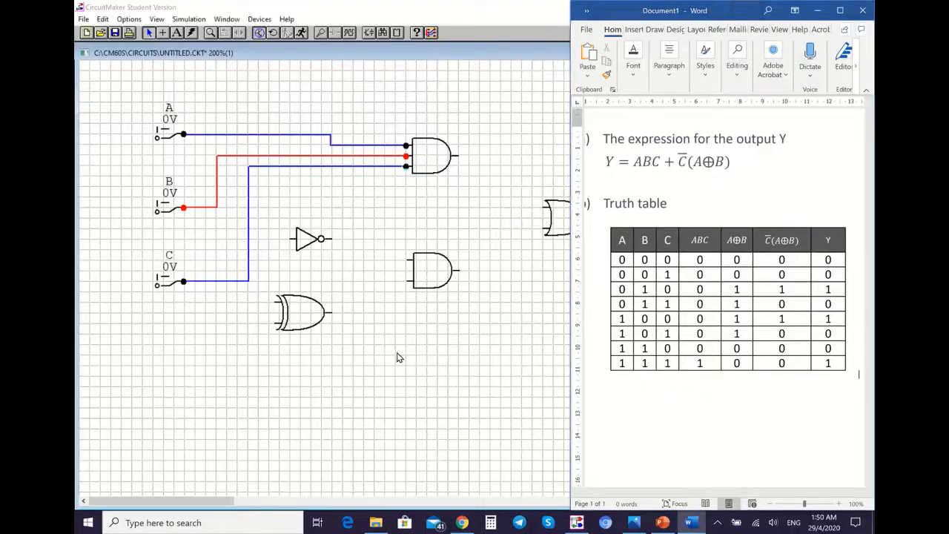
{"action": "left_click", "coordinate": [280, 276]}
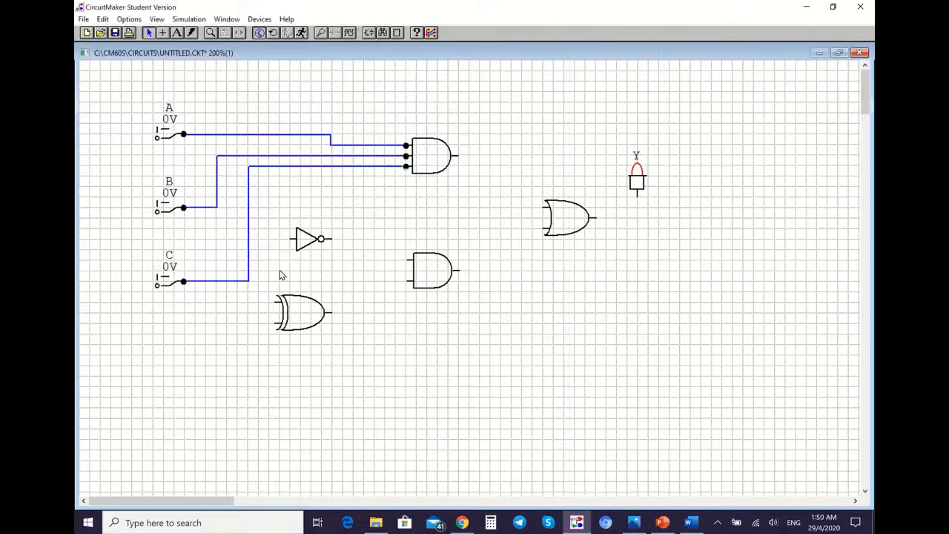
- Wire switches A and B to the XOR gate's top and bottom inputs and check the output expression in the Word document
{"action": "left_click", "coordinate": [163, 33]}
{"action": "mouse_move", "coordinate": [237, 215]}
{"action": "left_mouse_down"}
{"action": "mouse_move", "coordinate": [236, 302]}
{"action": "mouse_move", "coordinate": [279, 304]}
{"action": "mouse_move", "coordinate": [217, 323]}
{"action": "mouse_move", "coordinate": [217, 207]}
{"action": "left_mouse_up"}
{"action": "left_click", "coordinate": [690, 523]}
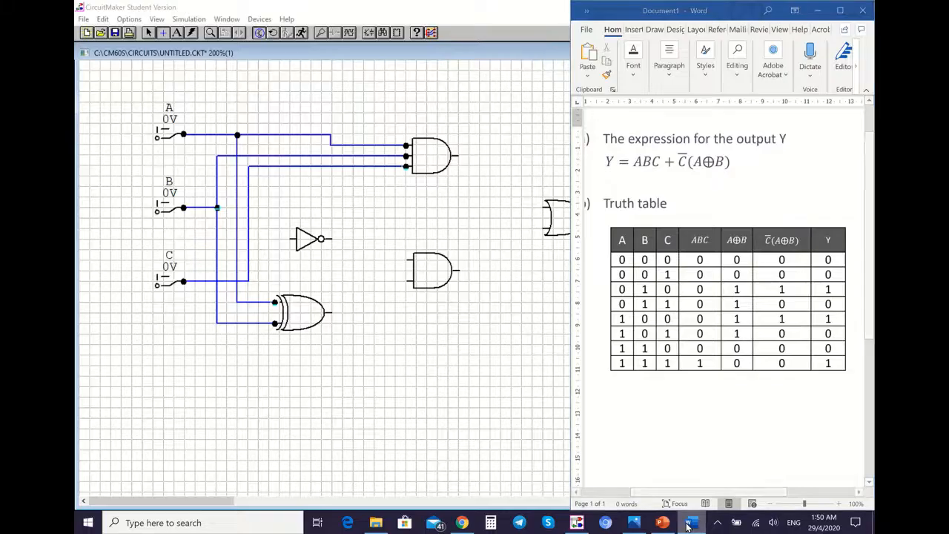
{"action": "left_click", "coordinate": [689, 523]}
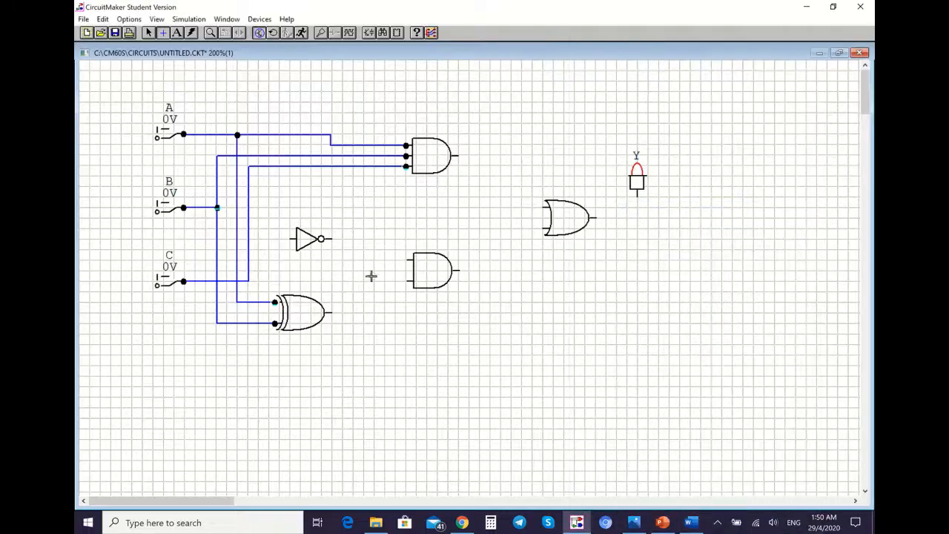
{"action": "left_click", "coordinate": [696, 524]}
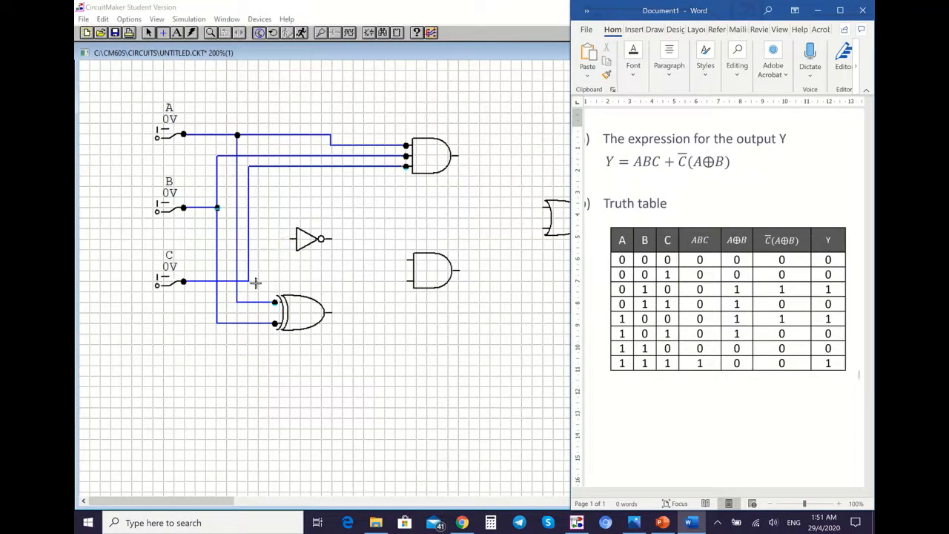
- Wire switch C's line to the NOT gate's input, then the NOT and XOR outputs to the 2-input AND gate's inputs in CircuitMaker
{"action": "left_click", "coordinate": [289, 238]}
{"action": "left_click_drag", "start_coordinate": [289, 238], "coordinate": [249, 238]}
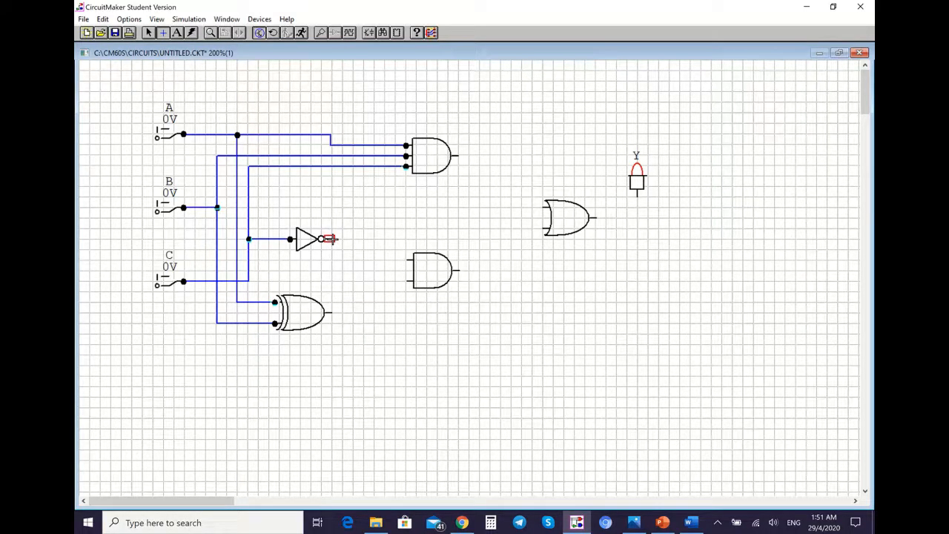
{"action": "left_click_drag", "start_coordinate": [329, 238], "coordinate": [407, 259]}
{"action": "left_click_drag", "start_coordinate": [331, 311], "coordinate": [407, 280]}
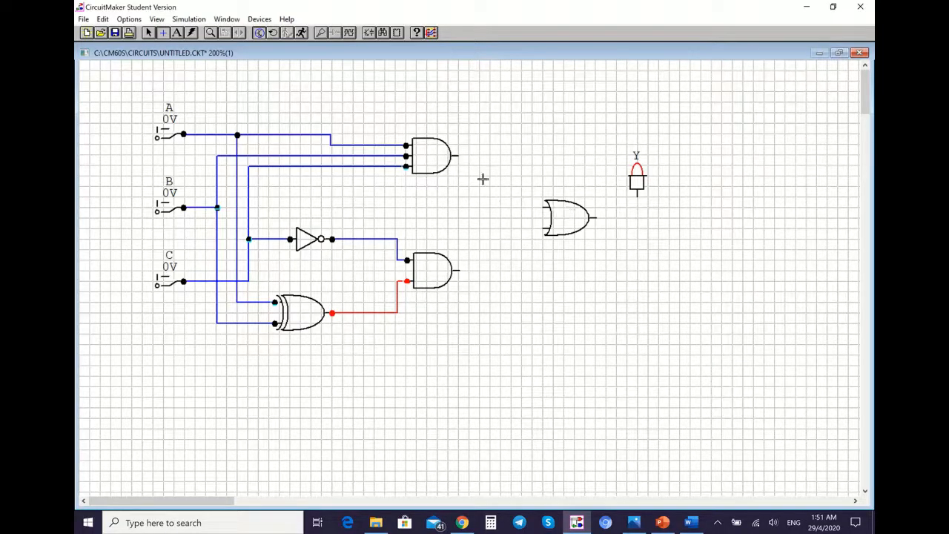
- Wire both AND gate outputs to the OR gate's inputs and the OR gate's output to display Y
{"action": "left_click_drag", "start_coordinate": [459, 156], "coordinate": [544, 207]}
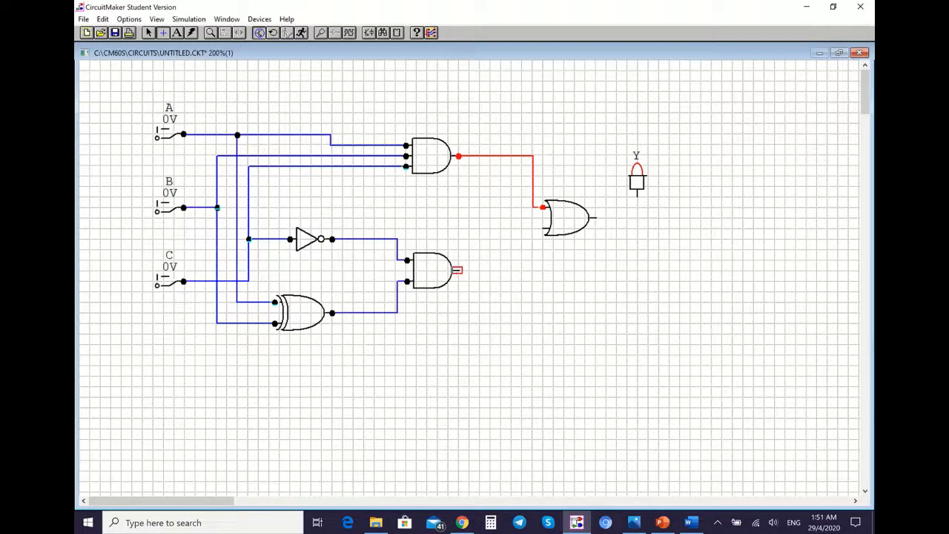
{"action": "left_click_drag", "start_coordinate": [458, 270], "coordinate": [544, 229]}
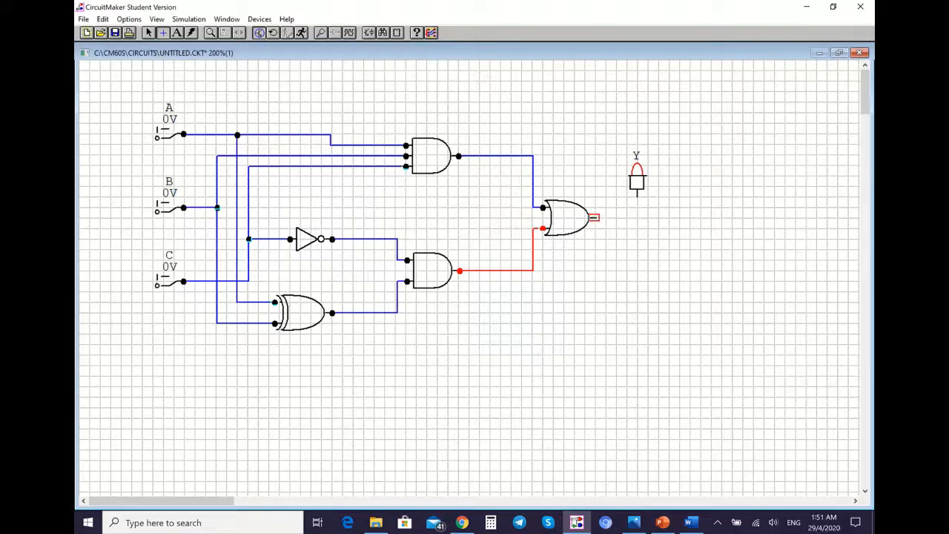
{"action": "left_click_drag", "start_coordinate": [593, 217], "coordinate": [637, 196]}
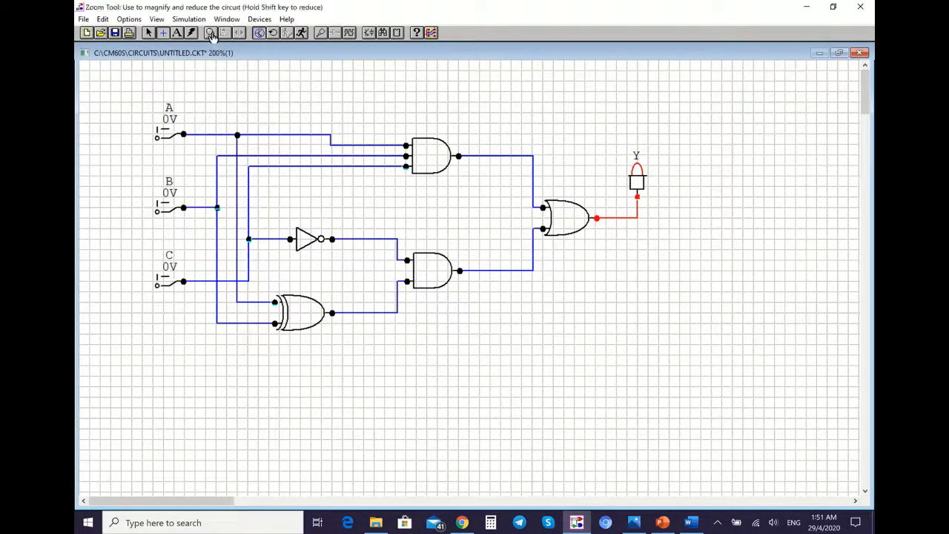
- Reposition the 3-input AND gate slightly up and left so that switch A's wire runs nearly straight into its top input
{"action": "left_click", "coordinate": [258, 37]}
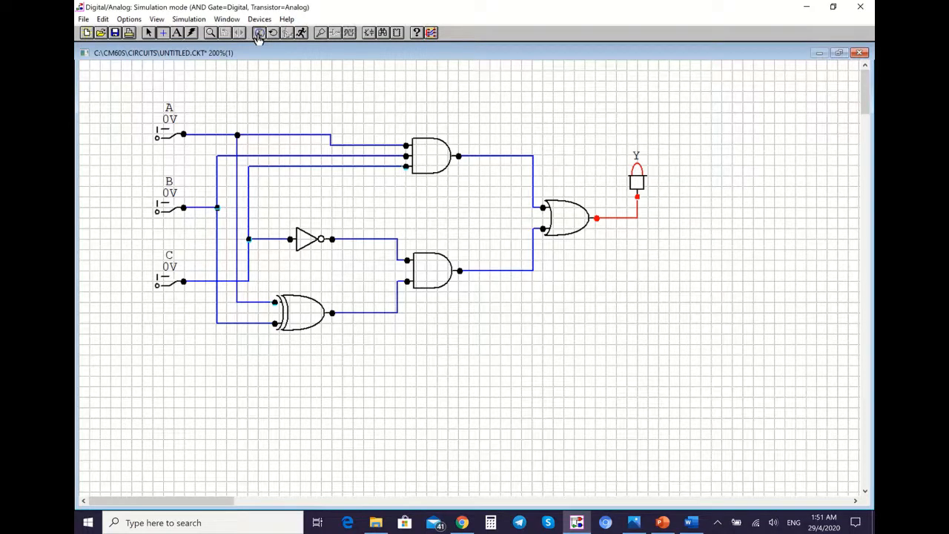
{"action": "left_click", "coordinate": [148, 35]}
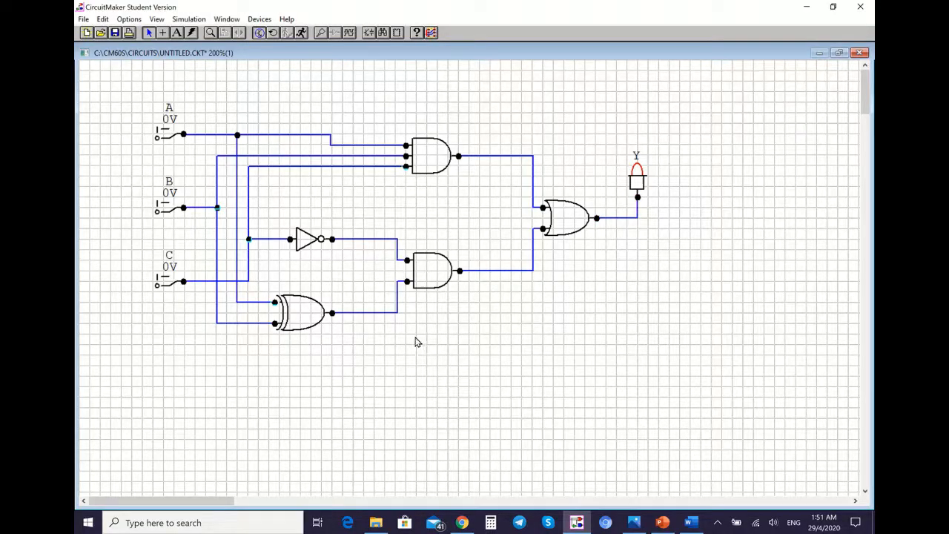
{"action": "left_click_drag", "start_coordinate": [429, 155], "coordinate": [433, 145]}
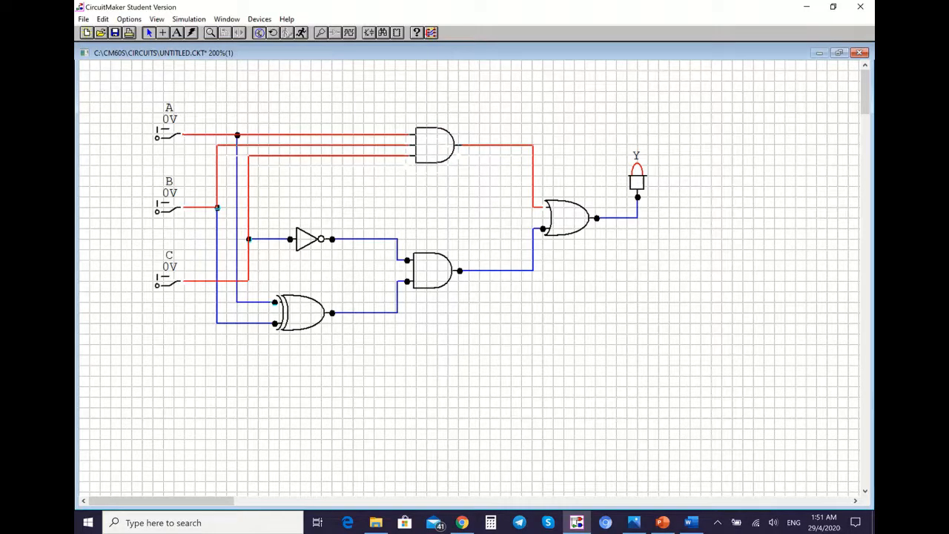
{"action": "mouse_move", "coordinate": [424, 151]}
{"action": "left_mouse_down"}
{"action": "mouse_move", "coordinate": [381, 153]}
{"action": "mouse_move", "coordinate": [411, 157]}
{"action": "left_mouse_up"}
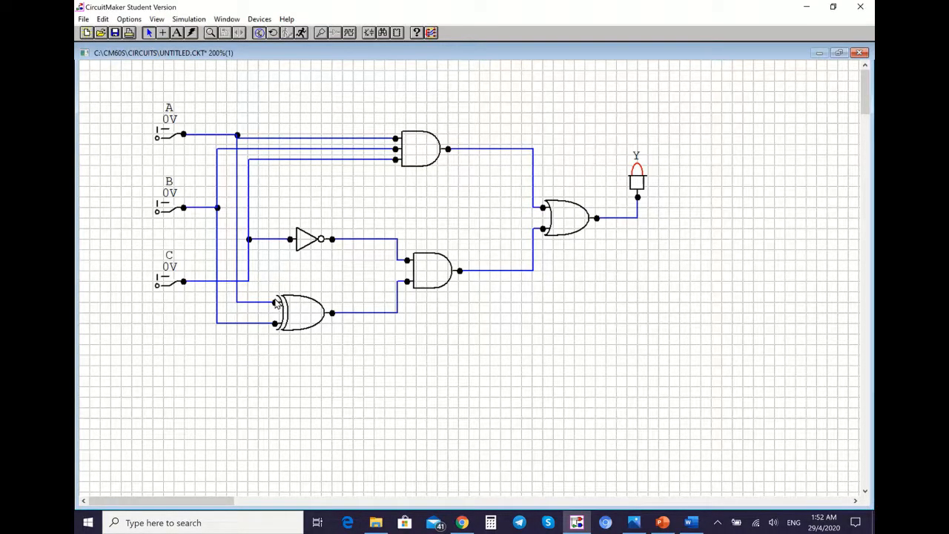
{"action": "left_click_drag", "start_coordinate": [408, 149], "coordinate": [408, 143]}
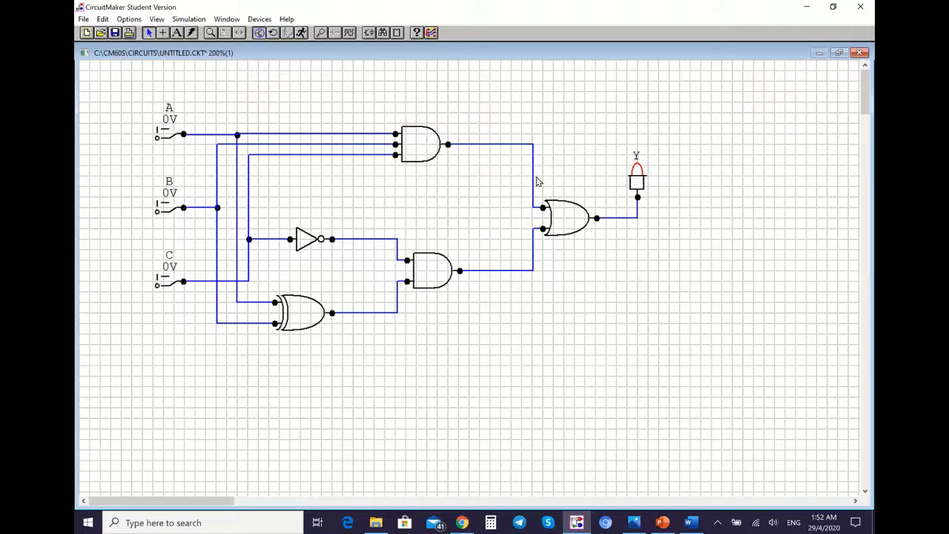
- Delete the wire into the NOT gate's input and redraw it to the vertical segment of switch C's wire
{"action": "left_click", "coordinate": [190, 34]}
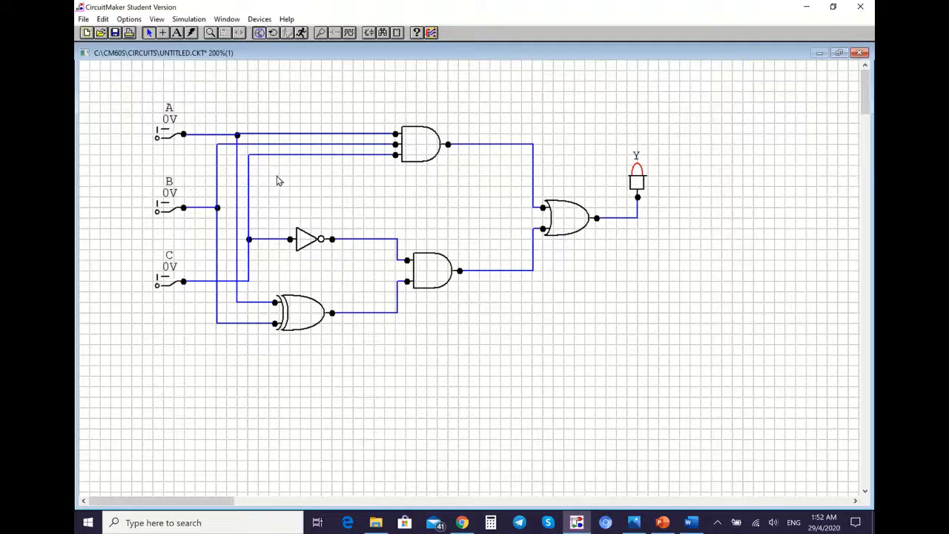
{"action": "left_click", "coordinate": [191, 33]}
{"action": "left_click", "coordinate": [271, 238]}
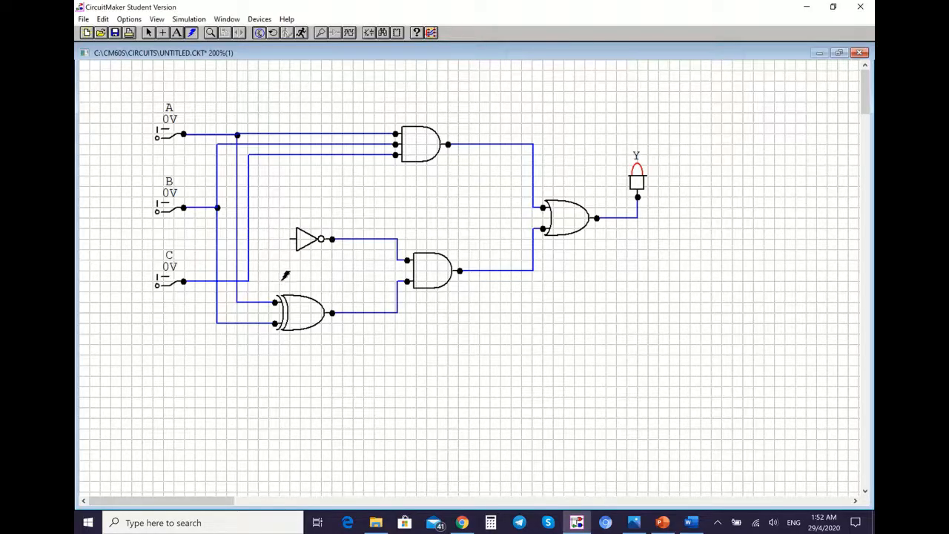
{"action": "left_click", "coordinate": [163, 32]}
{"action": "left_click_drag", "start_coordinate": [290, 238], "coordinate": [248, 238]}
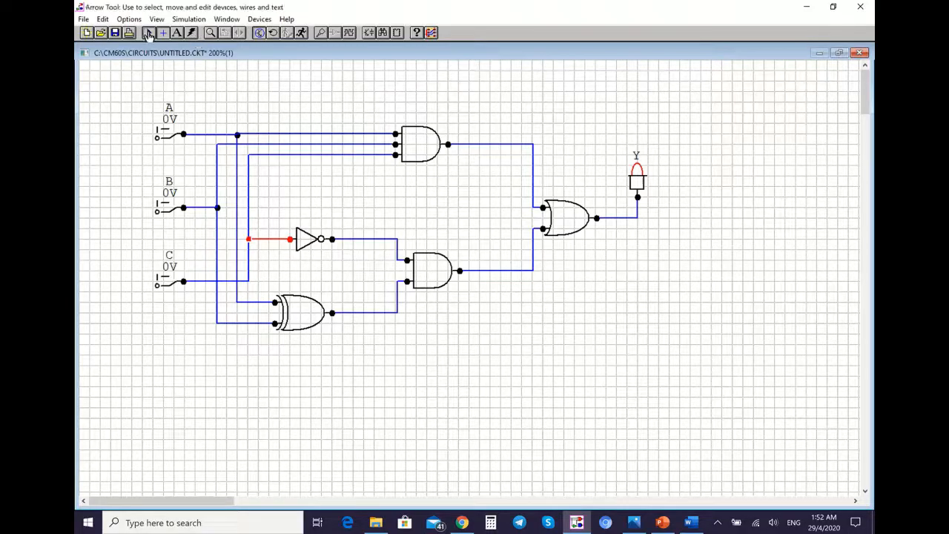
{"action": "left_click", "coordinate": [149, 33]}
{"action": "left_click", "coordinate": [454, 214]}
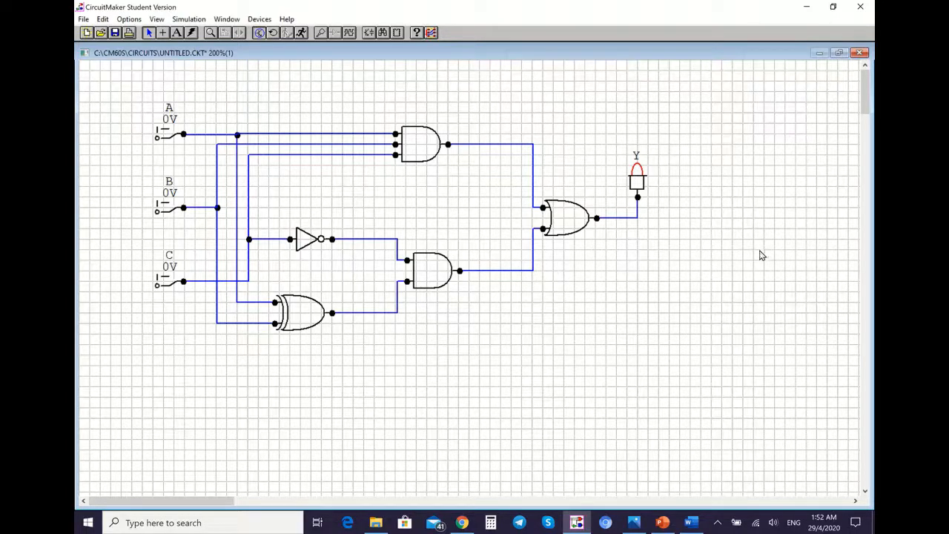
- Check the truth table in Word and try to fit a narrowed CircuitMaker window showing the whole circuit beside it
{"action": "left_click", "coordinate": [691, 524]}
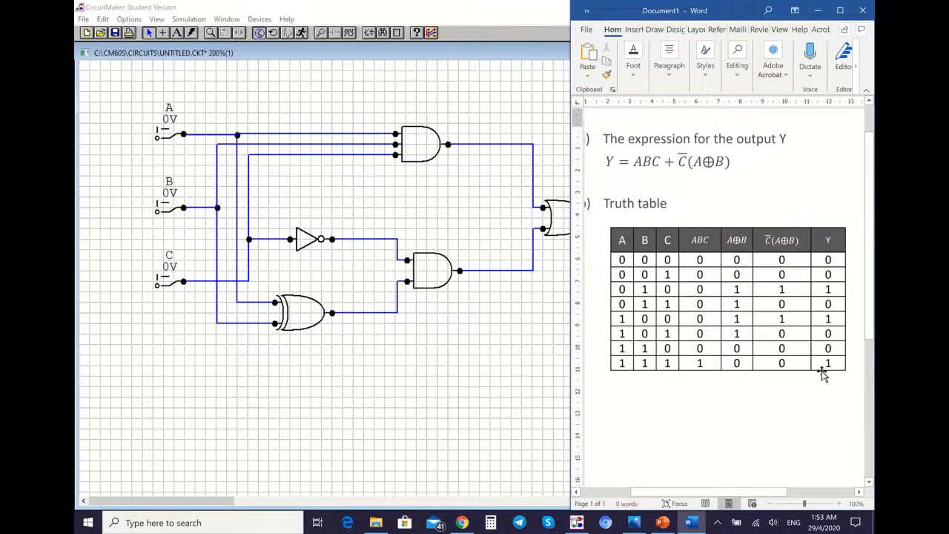
{"action": "left_click", "coordinate": [511, 334]}
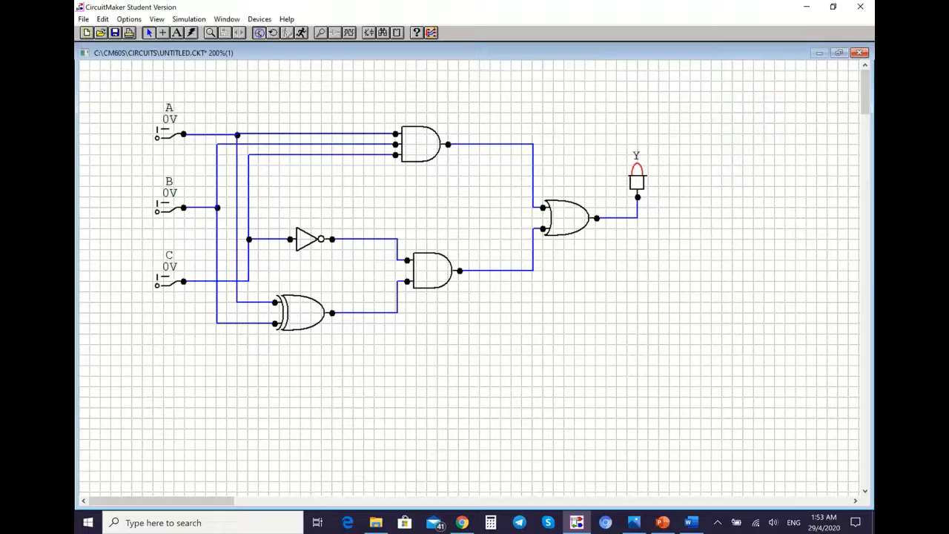
{"action": "left_click", "coordinate": [834, 6]}
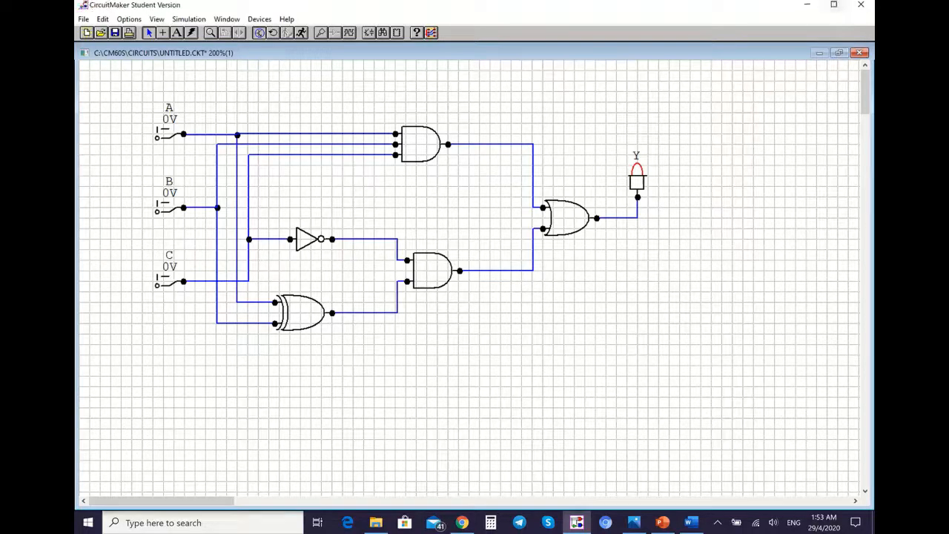
{"action": "left_click_drag", "start_coordinate": [875, 236], "coordinate": [656, 239]}
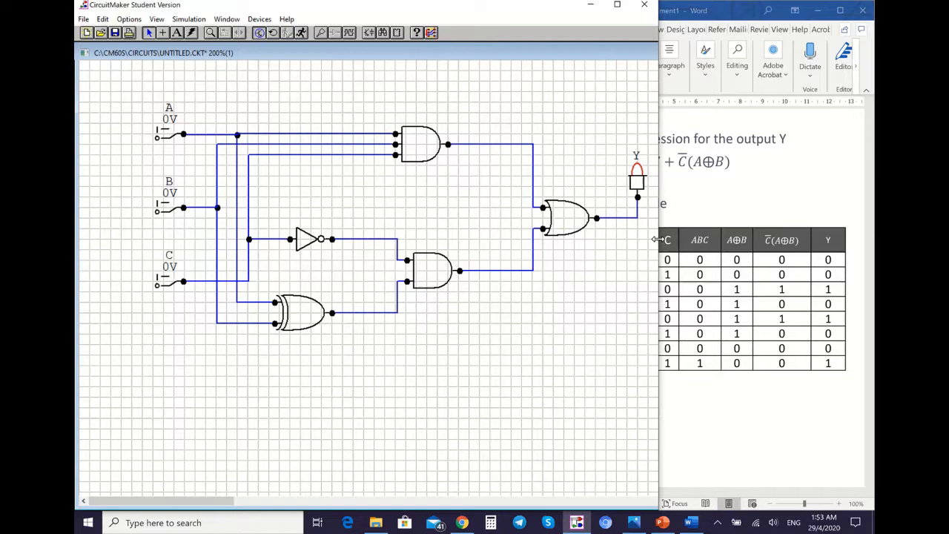
{"action": "left_click_drag", "start_coordinate": [547, 12], "coordinate": [496, 14]}
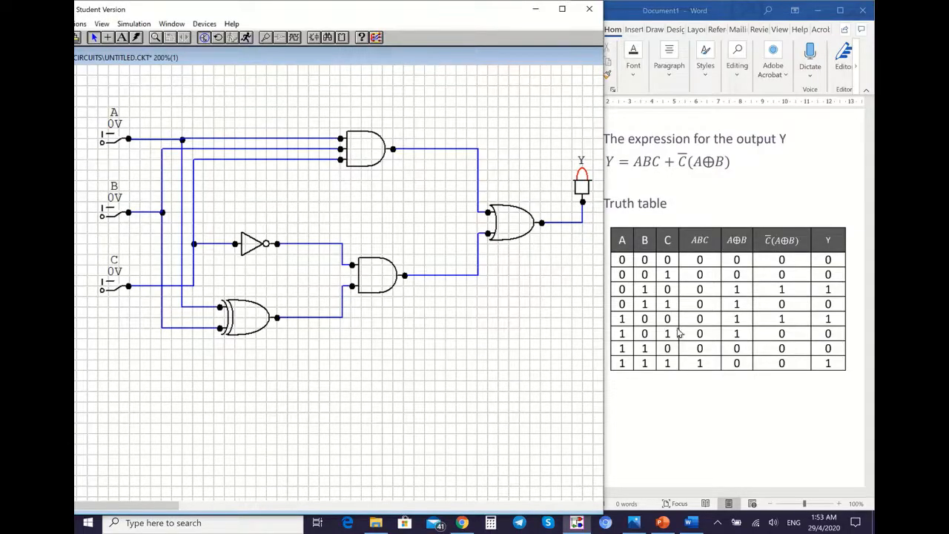
{"action": "left_click", "coordinate": [679, 334]}
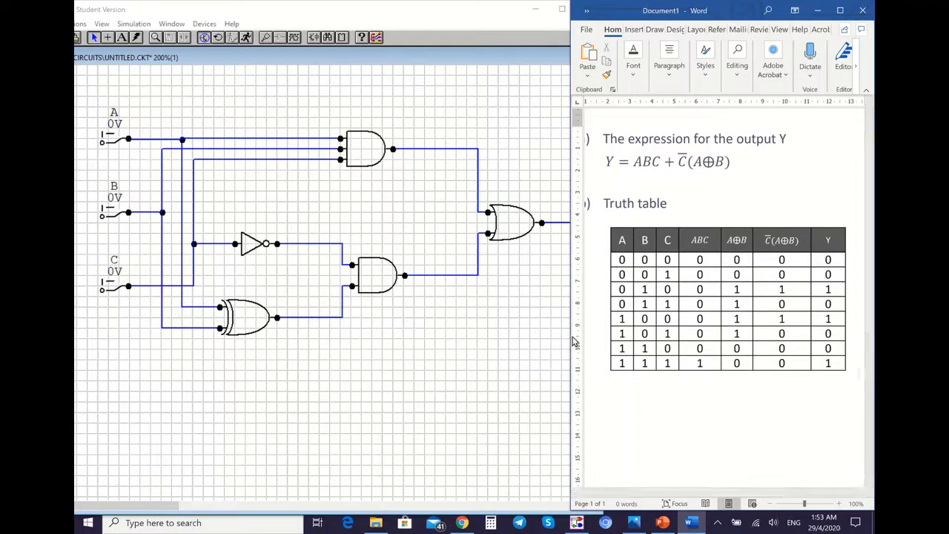
{"action": "left_click_drag", "start_coordinate": [466, 10], "coordinate": [75, 29]}
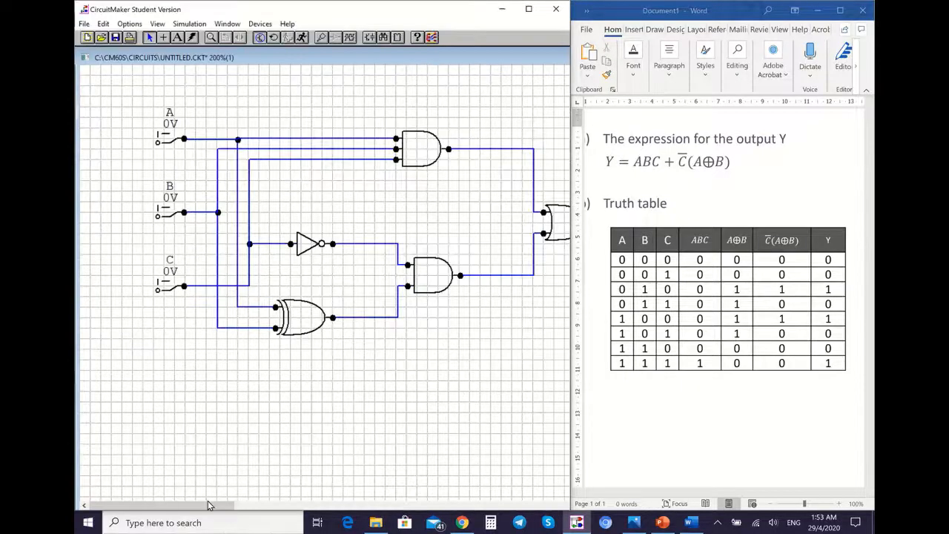
{"action": "left_click_drag", "start_coordinate": [208, 506], "coordinate": [221, 508]}
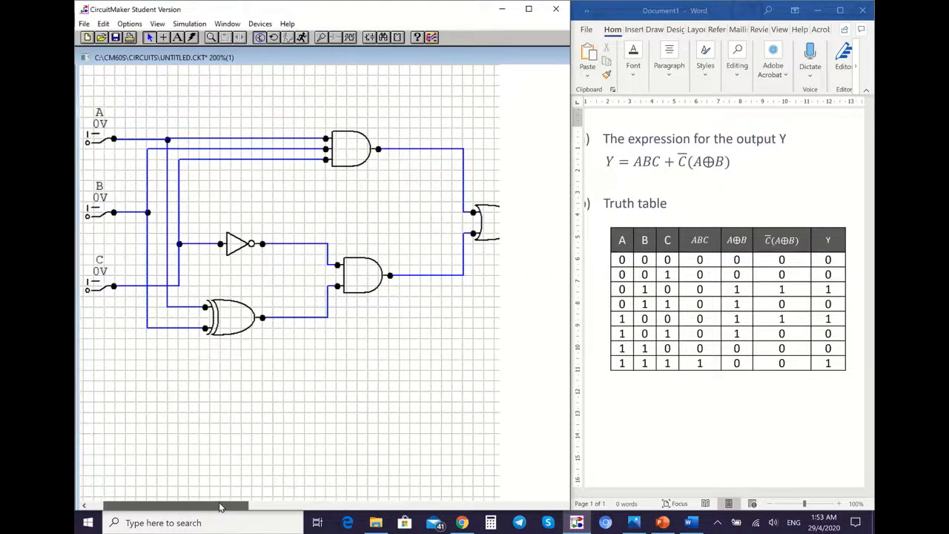
{"action": "left_click_drag", "start_coordinate": [571, 171], "coordinate": [569, 204]}
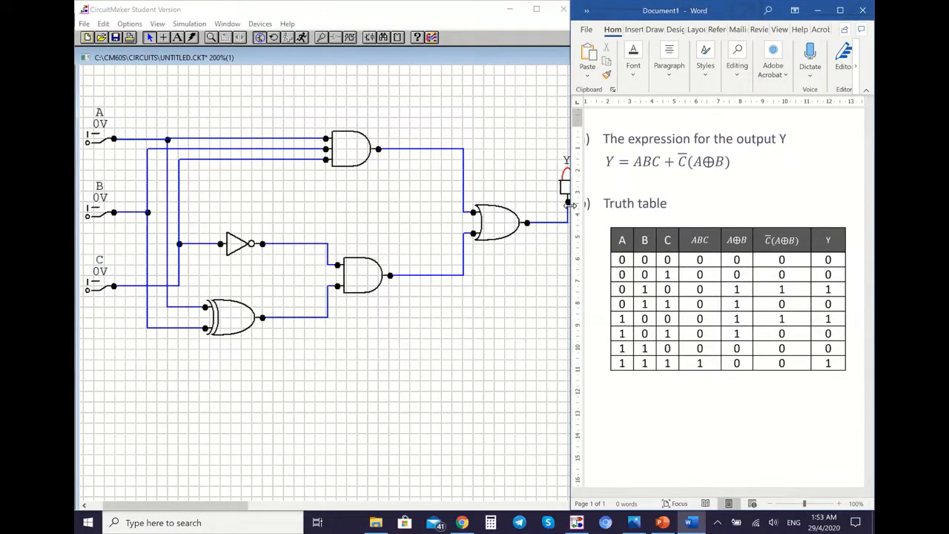
- Try viewing the circuit at 120% zoom, return it to 200%, and attempt to narrow the CircuitMaker window further
{"action": "right_click", "coordinate": [405, 355]}
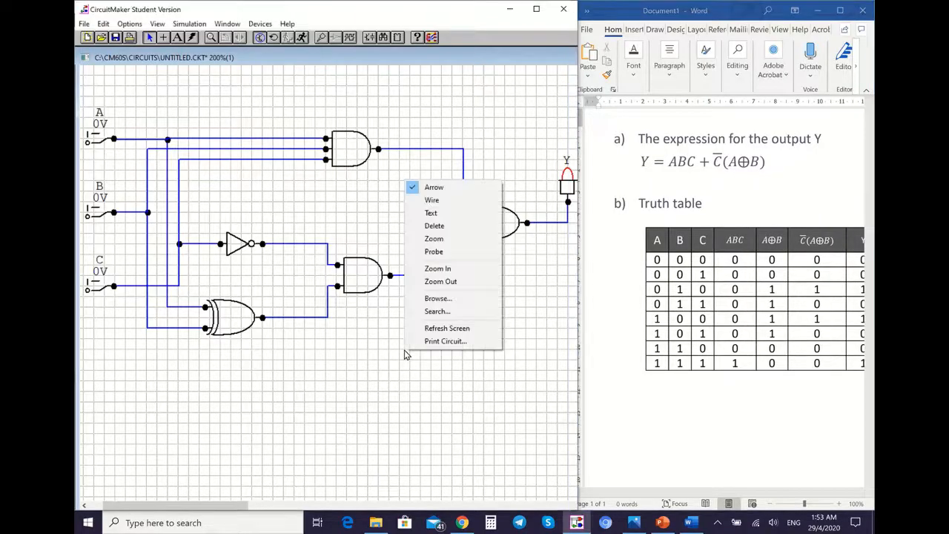
{"action": "left_click", "coordinate": [441, 282]}
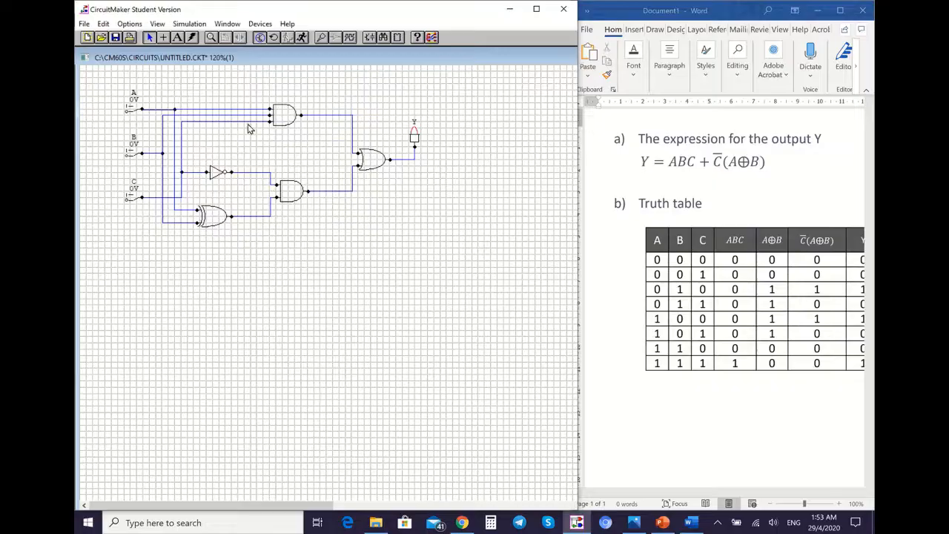
{"action": "left_click", "coordinate": [211, 37]}
{"action": "left_click", "coordinate": [250, 248]}
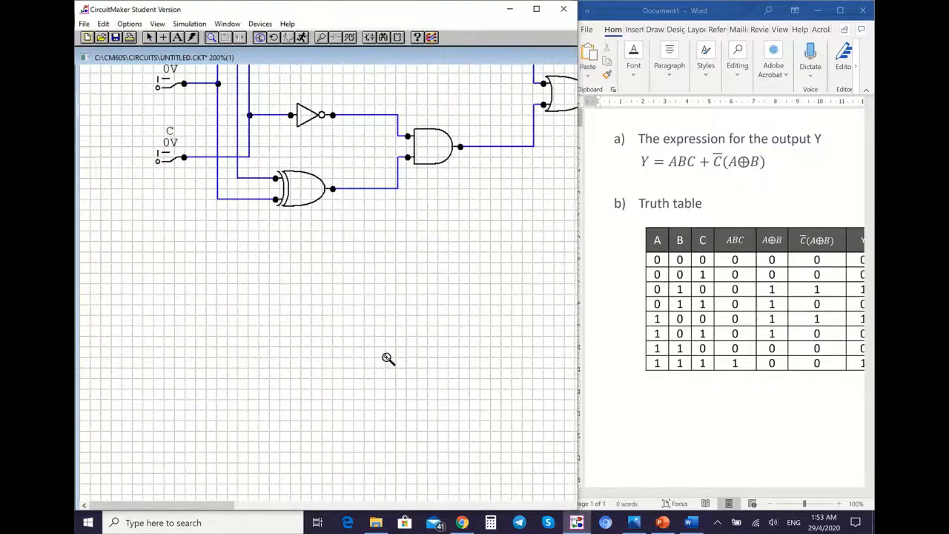
{"action": "left_click", "coordinate": [148, 37]}
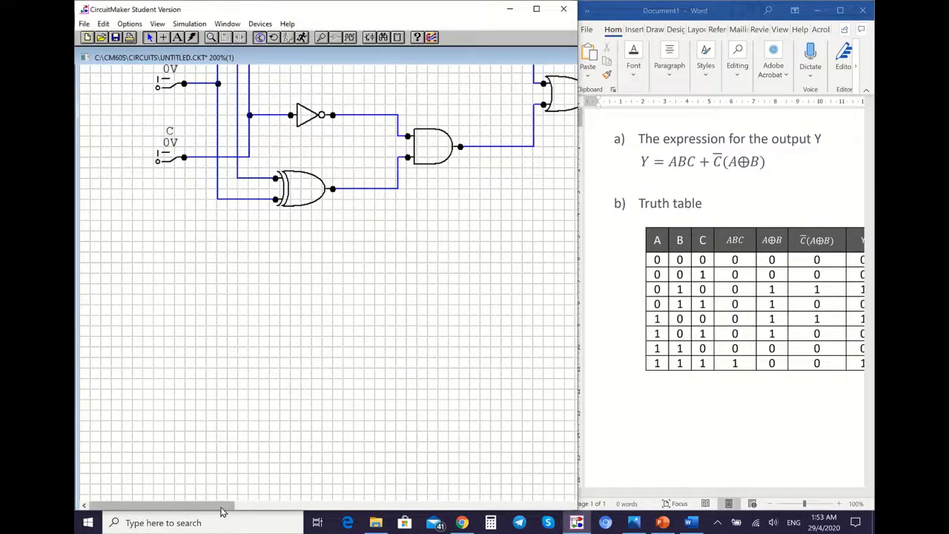
{"action": "left_click_drag", "start_coordinate": [223, 507], "coordinate": [228, 506]}
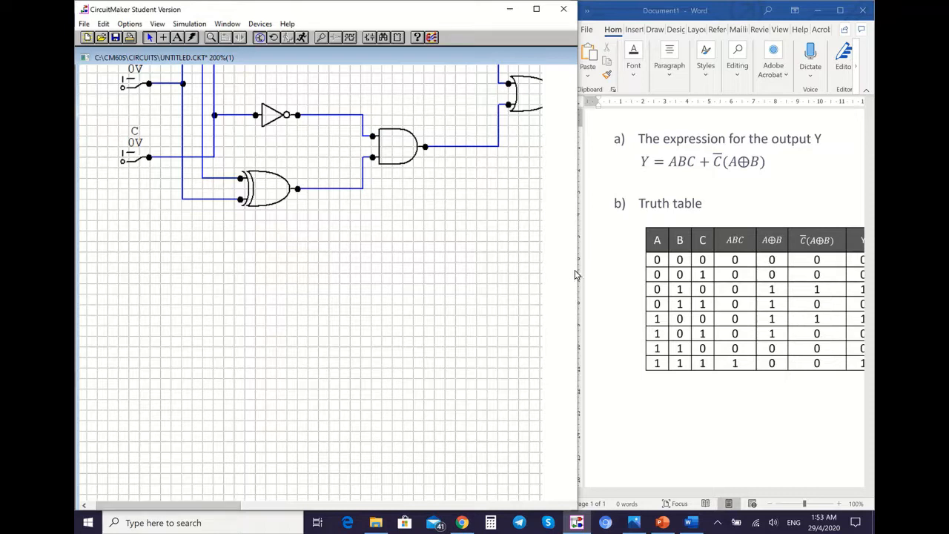
{"action": "left_click_drag", "start_coordinate": [577, 269], "coordinate": [504, 267]}
{"action": "left_click", "coordinate": [610, 263]}
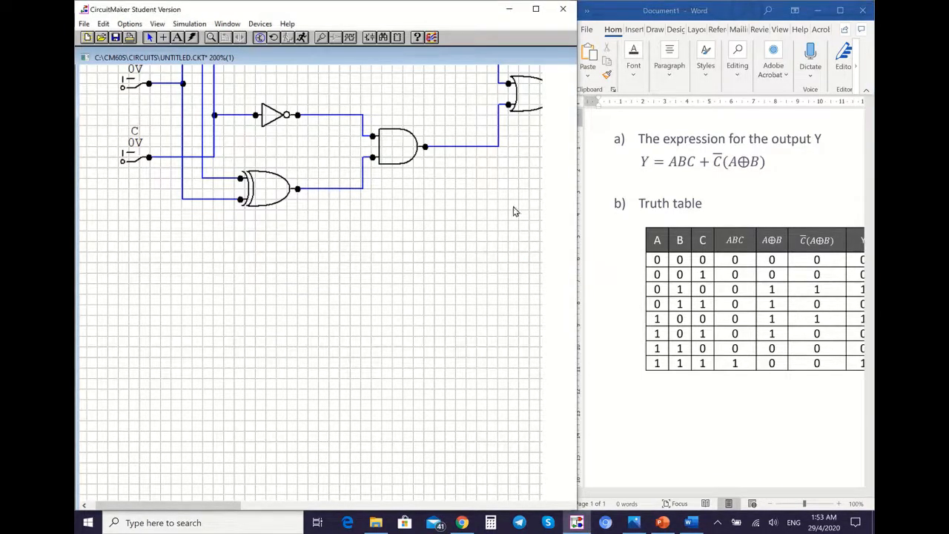
- Maximize the CircuitMaker window with the whole circuit in view, check the truth table in Word, and return to the circuit
{"action": "left_click", "coordinate": [537, 9]}
{"action": "left_click_drag", "start_coordinate": [866, 108], "coordinate": [866, 94]}
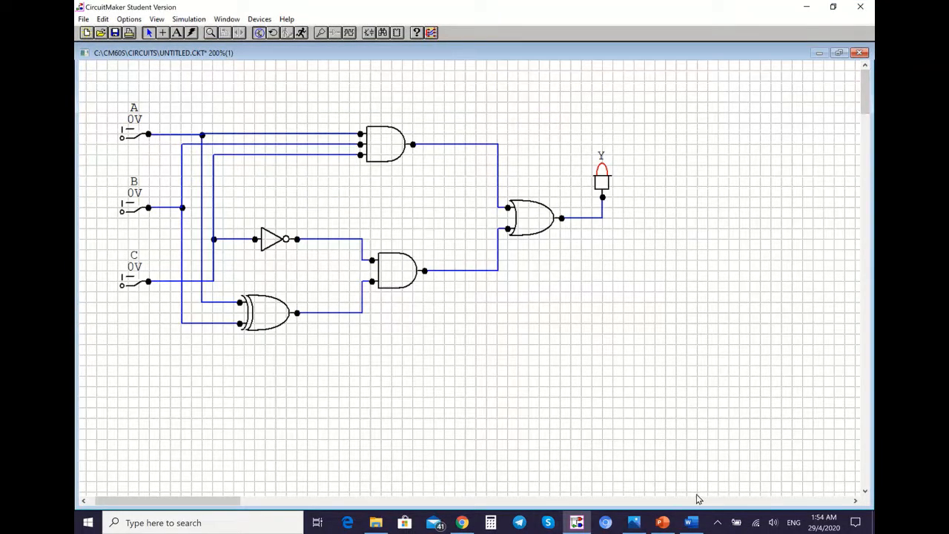
{"action": "left_click", "coordinate": [696, 523]}
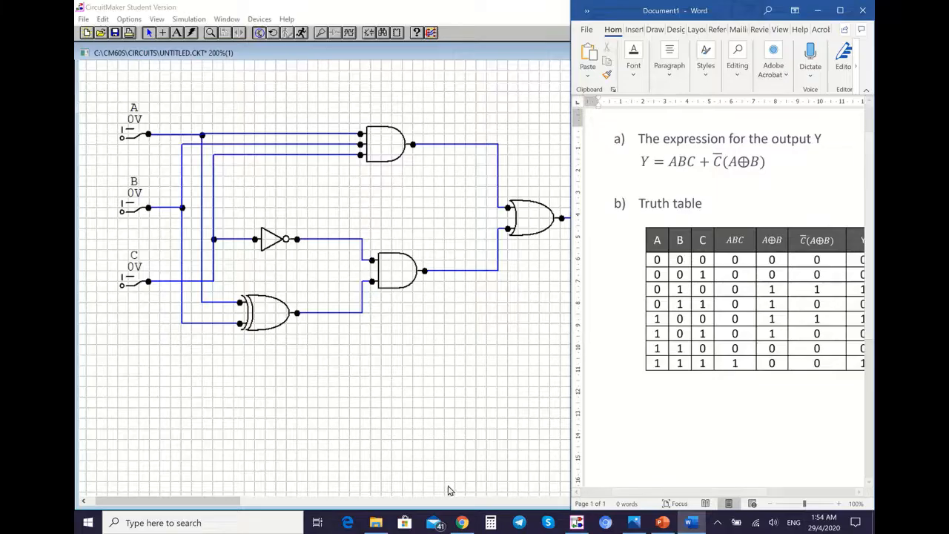
{"action": "left_click", "coordinate": [230, 501]}
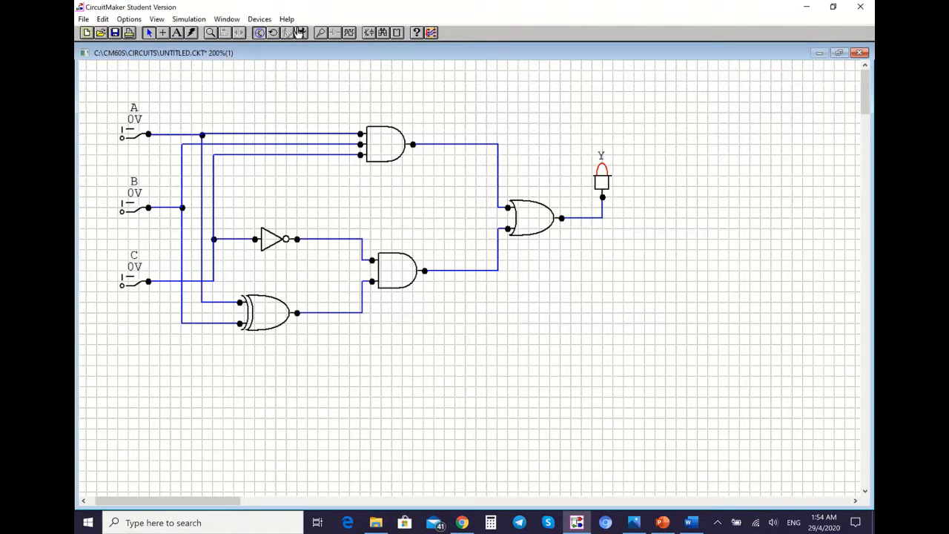
- Start the digital simulation, examine the Word truth table through its Y column, and return to the circuit in CircuitMaker
{"action": "left_click", "coordinate": [259, 33]}
{"action": "left_click", "coordinate": [301, 33]}
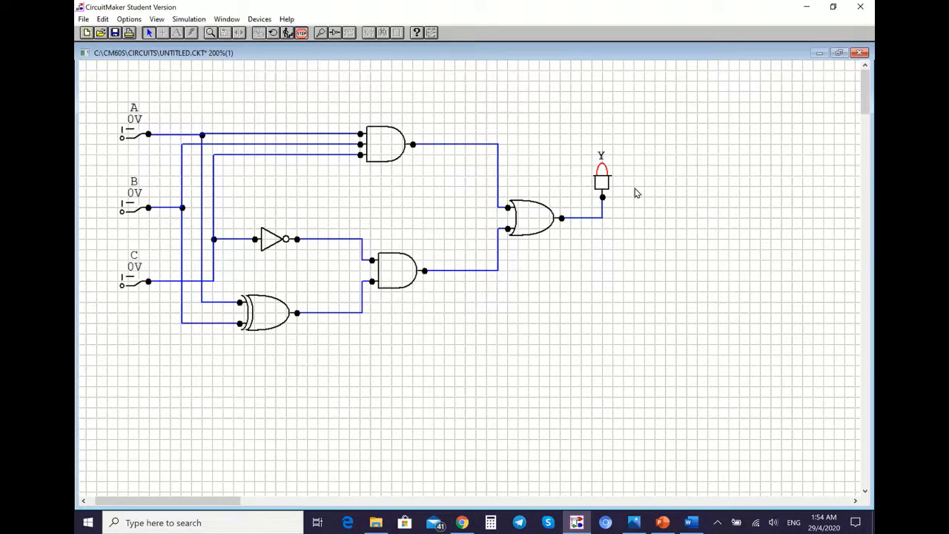
{"action": "left_click", "coordinate": [692, 522]}
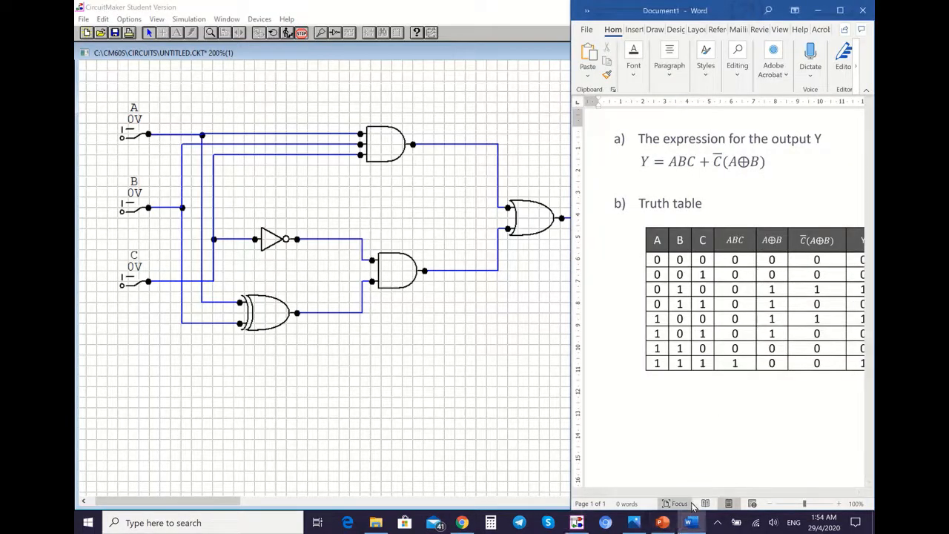
{"action": "left_click_drag", "start_coordinate": [698, 493], "coordinate": [726, 491]}
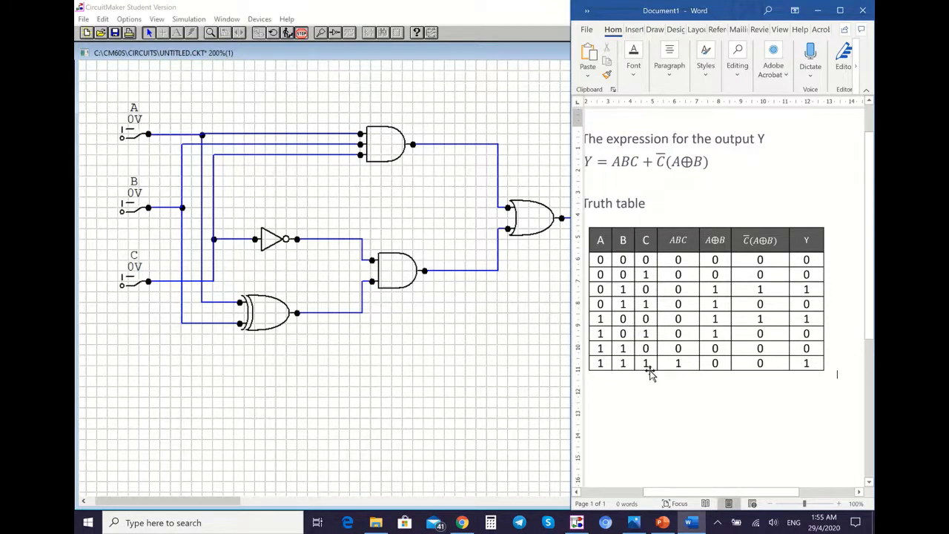
{"action": "left_click", "coordinate": [352, 362]}
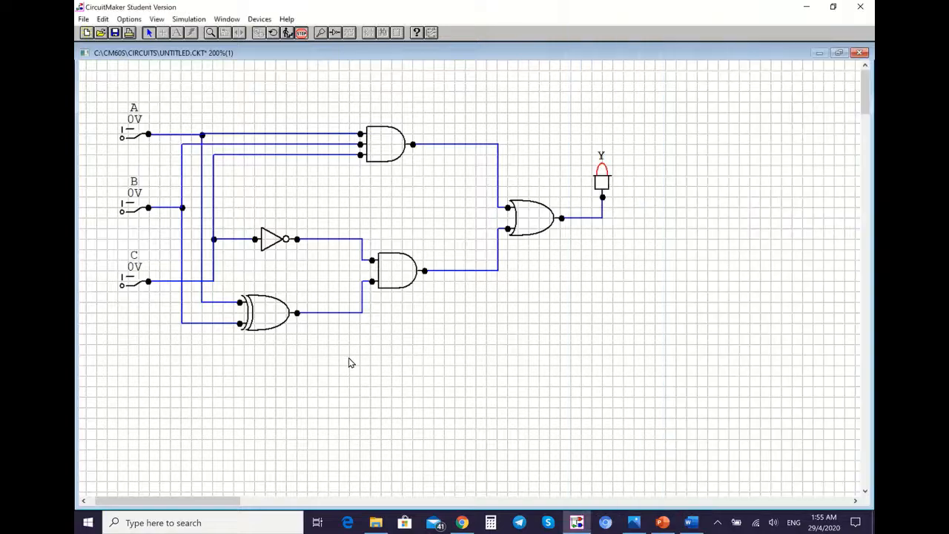
- Set switches A, B and C to 5V, compare display Y with the Word truth table's last row, and stop the simulation
{"action": "left_click", "coordinate": [131, 134]}
{"action": "left_click", "coordinate": [132, 209]}
{"action": "left_click", "coordinate": [135, 284]}
{"action": "left_click", "coordinate": [689, 522]}
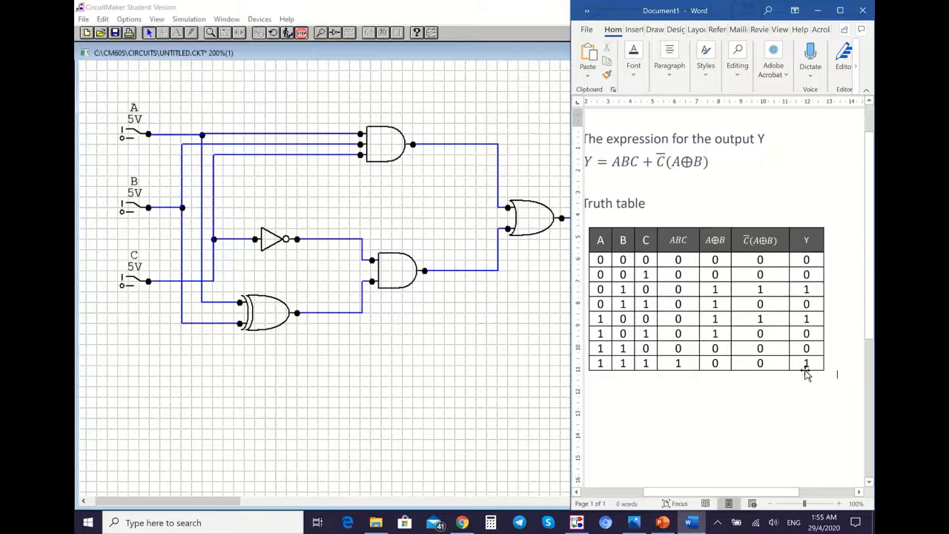
{"action": "left_click", "coordinate": [520, 365]}
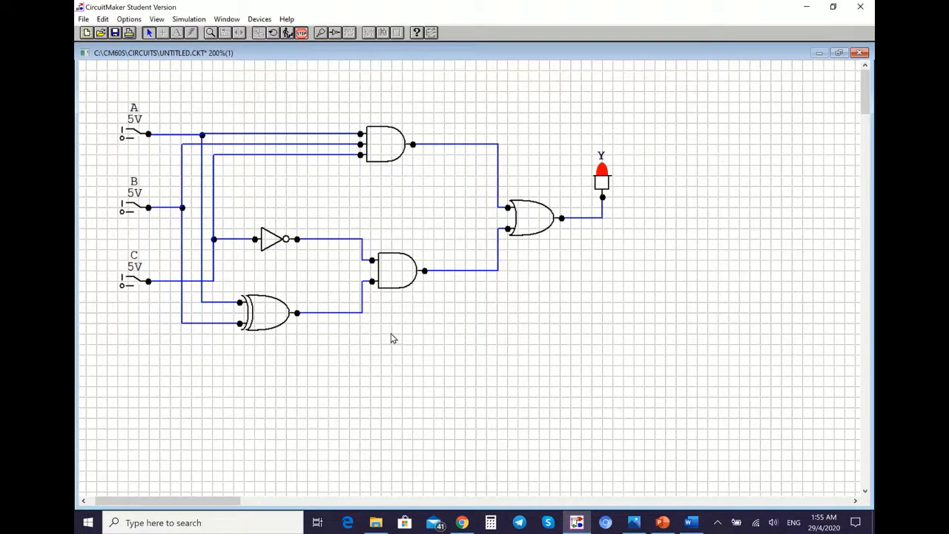
{"action": "mouse_move", "coordinate": [693, 524]}
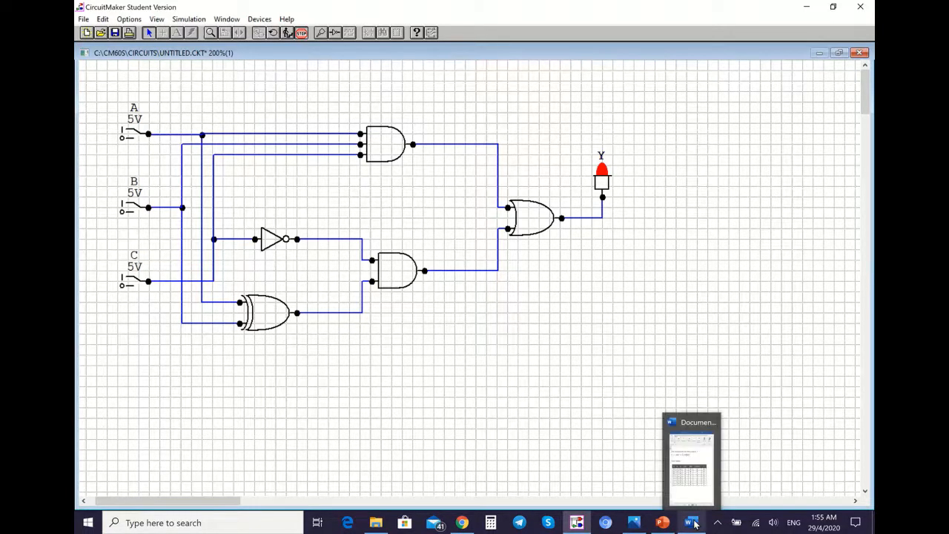
{"action": "left_click", "coordinate": [302, 35]}
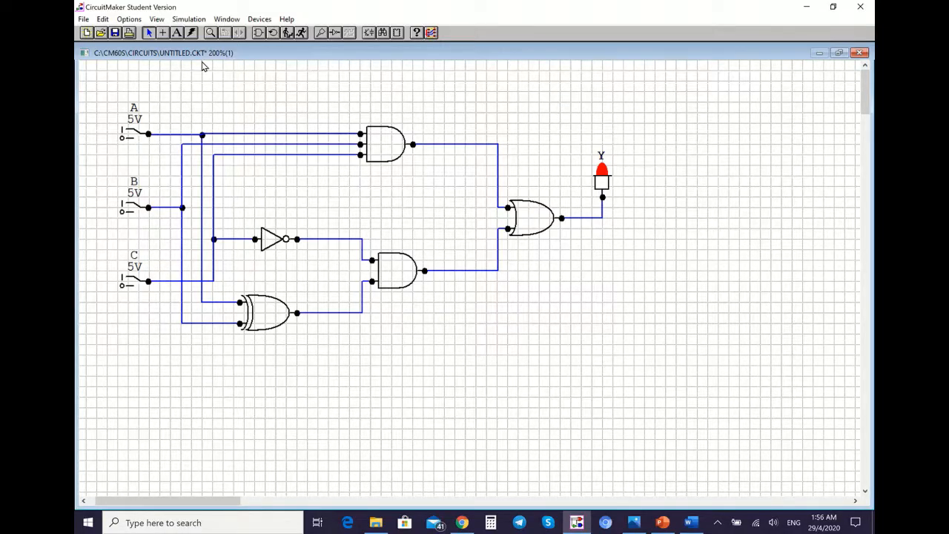
- Add the text "EXAMPLE 1" above the circuit and shift it slightly toward the switches
{"action": "left_click", "coordinate": [176, 34]}
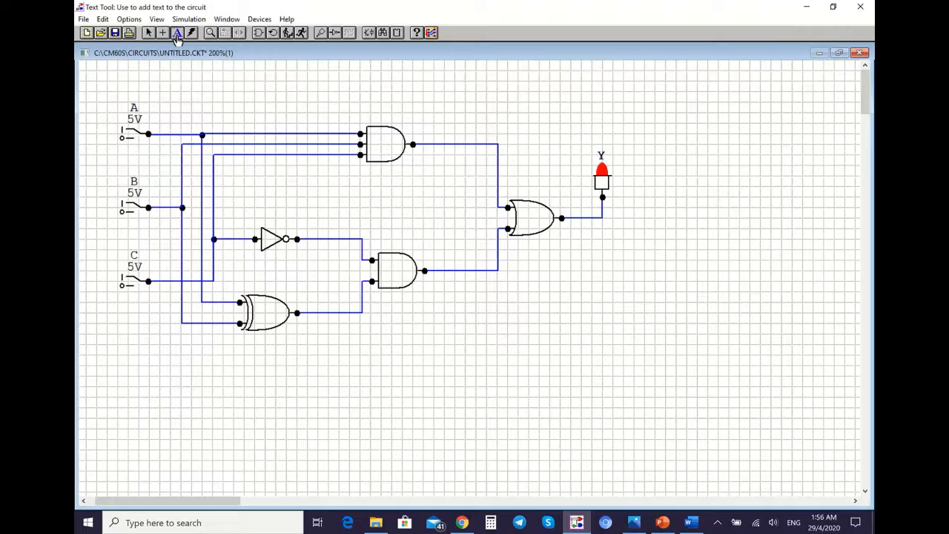
{"action": "left_click", "coordinate": [212, 82]}
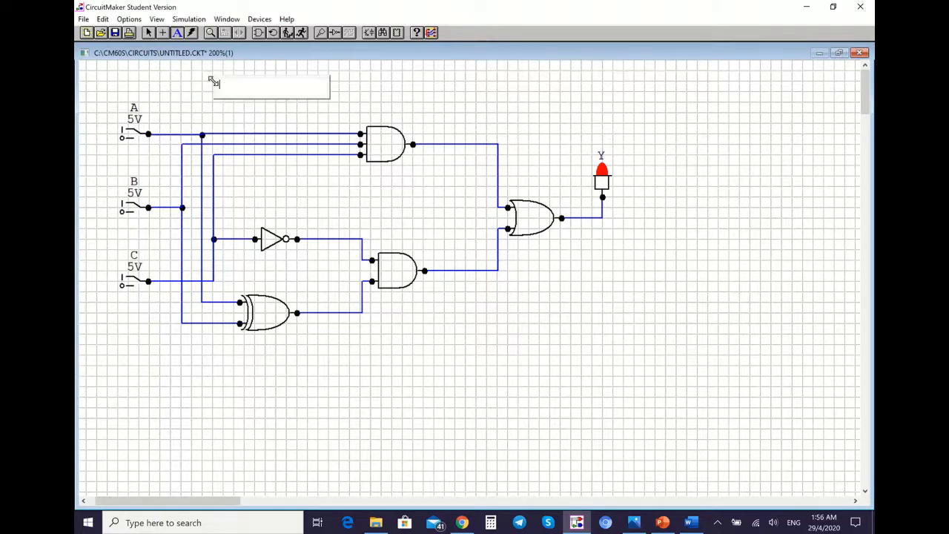
{"action": "type", "text": "EXAMPLE 1"}
{"action": "left_click", "coordinate": [148, 34]}
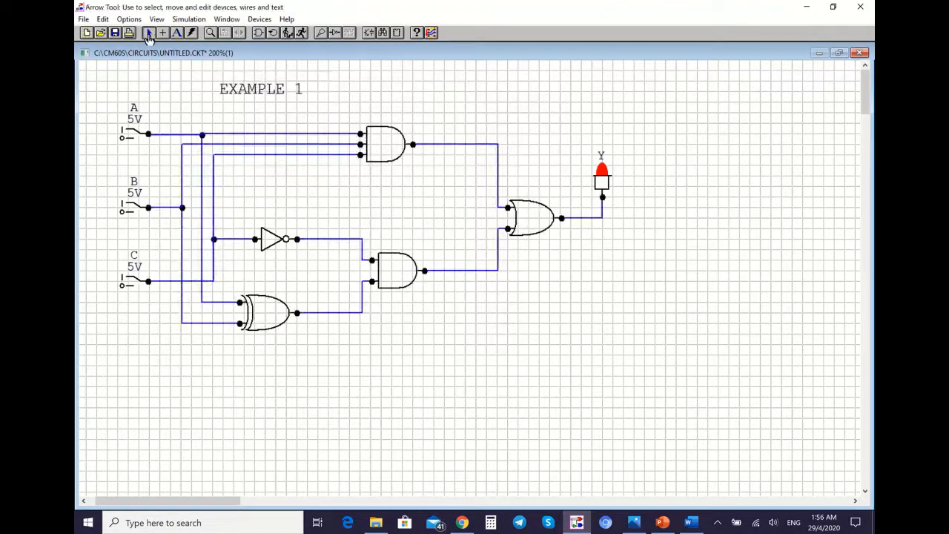
{"action": "left_click_drag", "start_coordinate": [280, 95], "coordinate": [266, 94]}
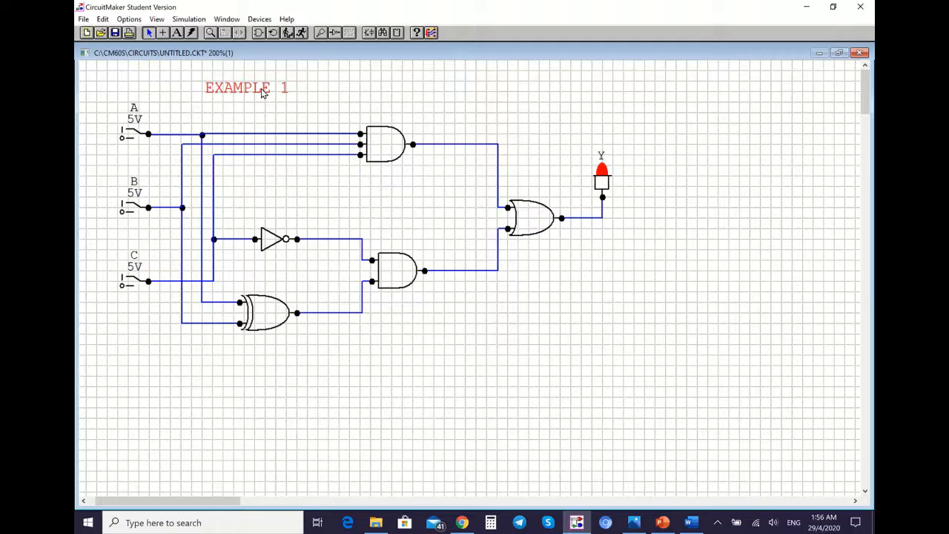
{"action": "left_click", "coordinate": [468, 382]}
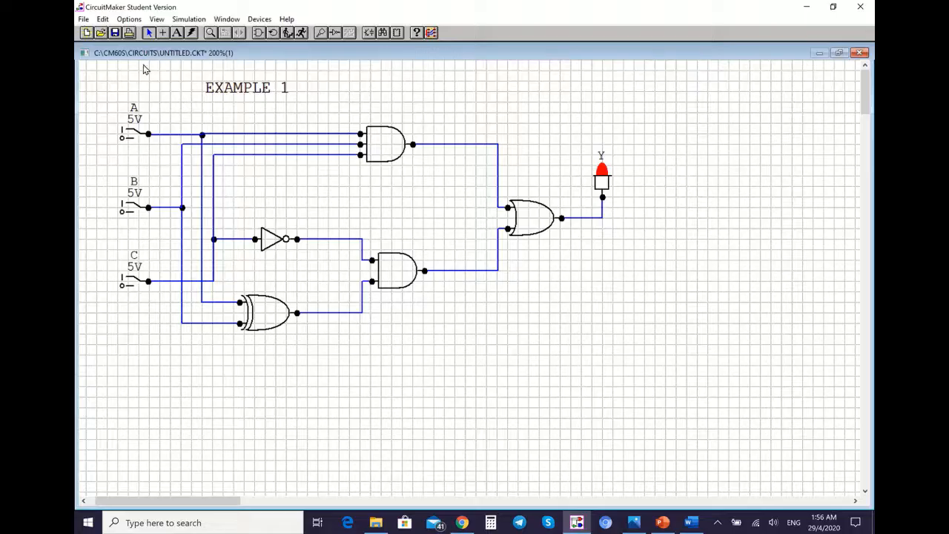
- Hide the circuit's pin dots and reset switches A, B and C to 0V with display Y updated by the simulation
{"action": "left_click", "coordinate": [129, 20]}
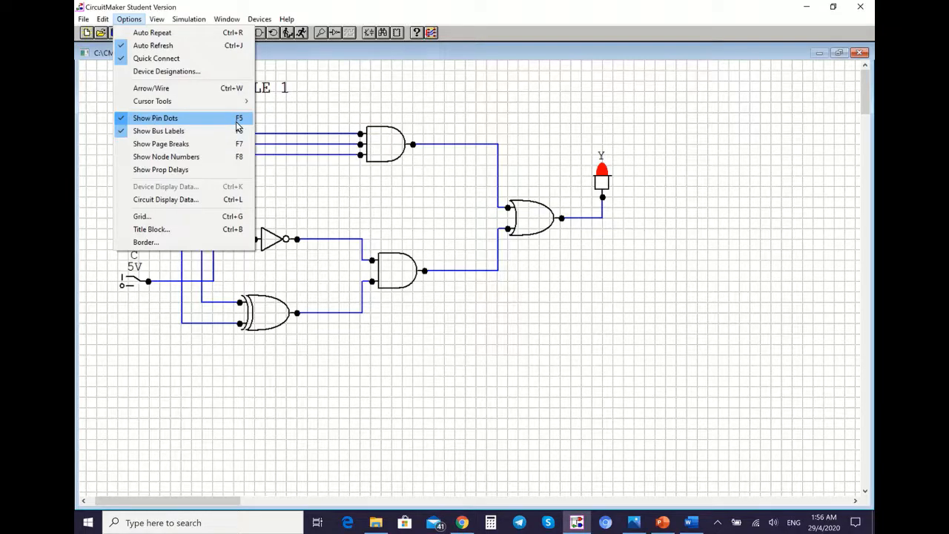
{"action": "left_click", "coordinate": [210, 119]}
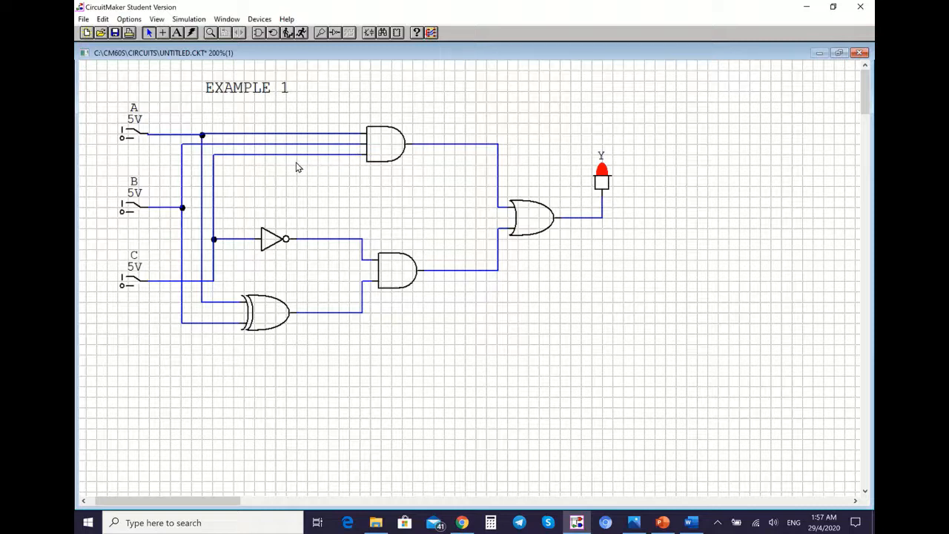
{"action": "left_click", "coordinate": [137, 137]}
{"action": "left_click", "coordinate": [136, 208]}
{"action": "left_click", "coordinate": [130, 281]}
{"action": "left_click", "coordinate": [301, 32]}
- Select and copy the whole circuit with its title, switch to the Word document, and maximize its window
{"action": "left_click_drag", "start_coordinate": [98, 90], "coordinate": [663, 376]}
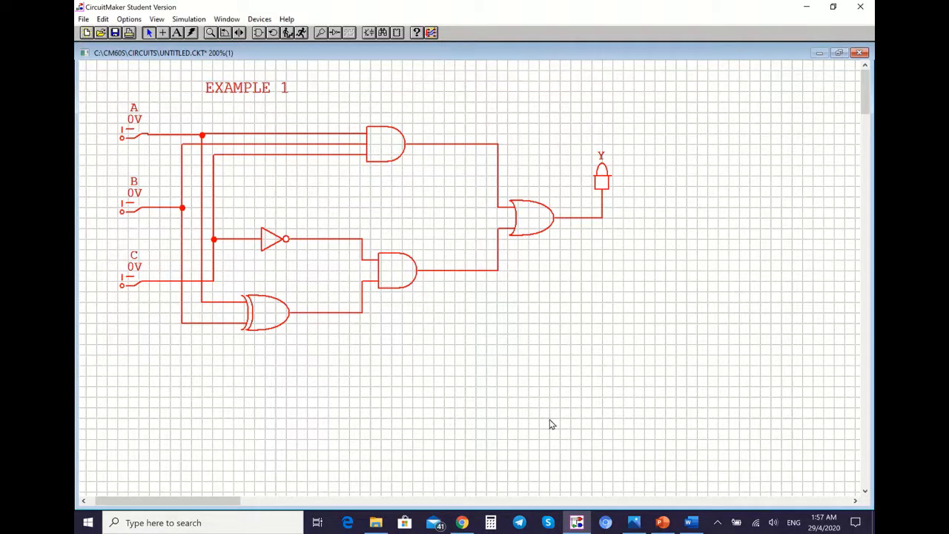
{"action": "mouse_move", "coordinate": [689, 523]}
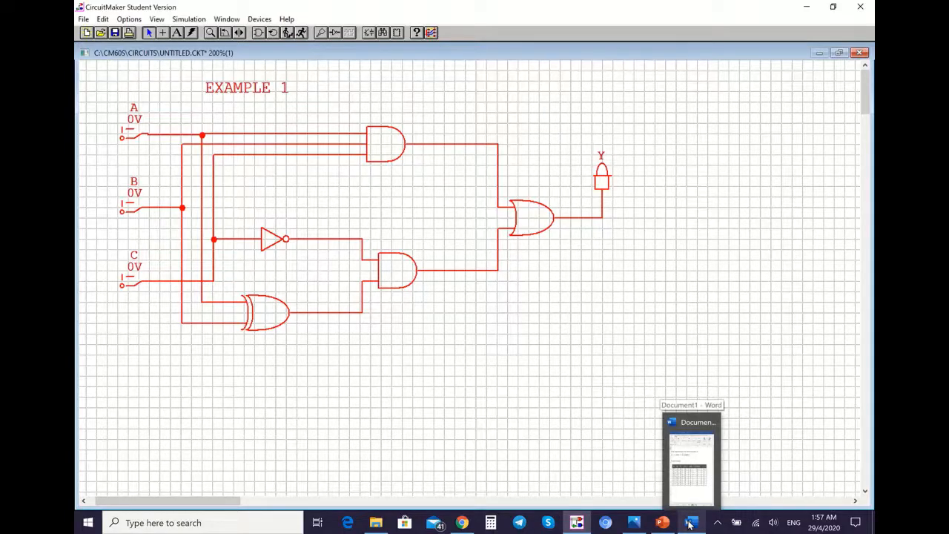
{"action": "left_click", "coordinate": [690, 460]}
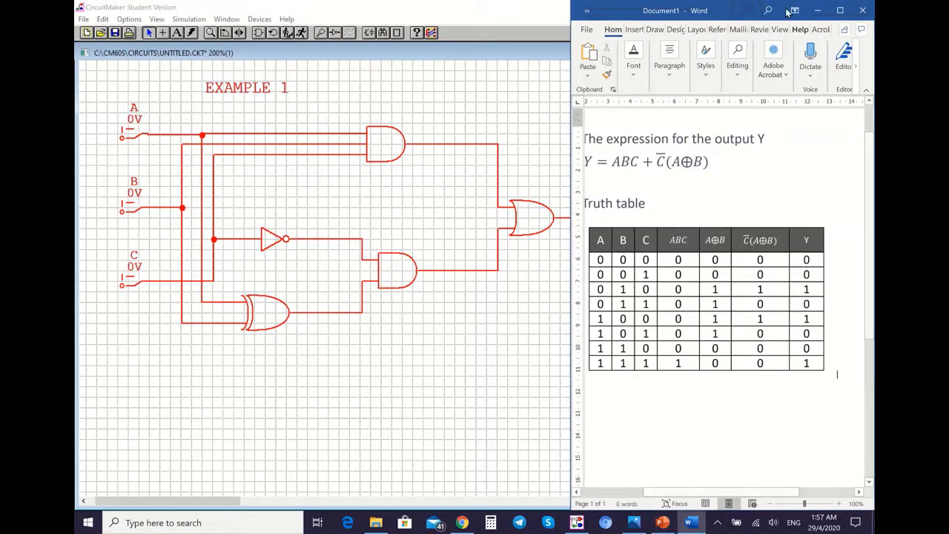
{"action": "left_click", "coordinate": [834, 13]}
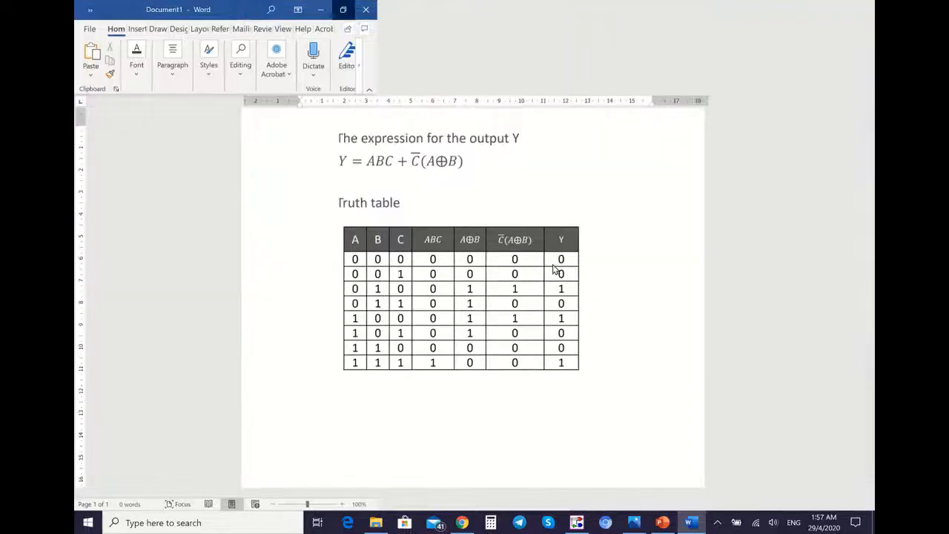
- Insert a page break below the truth table in the Word document to start a new page
{"action": "scroll", "coordinate": [606, 244], "scroll_direction": "down", "scroll_amount": 2}
{"action": "left_click", "coordinate": [564, 245]}
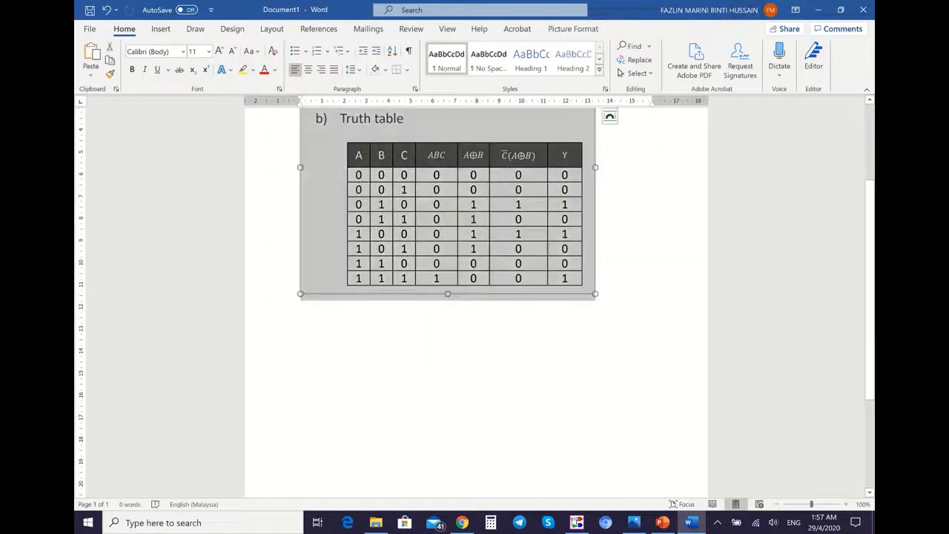
{"action": "left_click", "coordinate": [596, 290]}
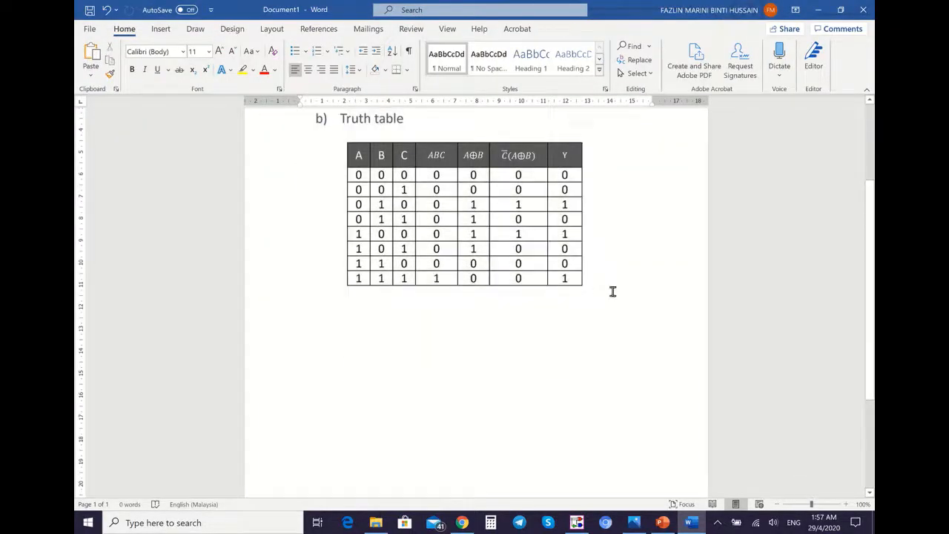
{"action": "left_click", "coordinate": [161, 28]}
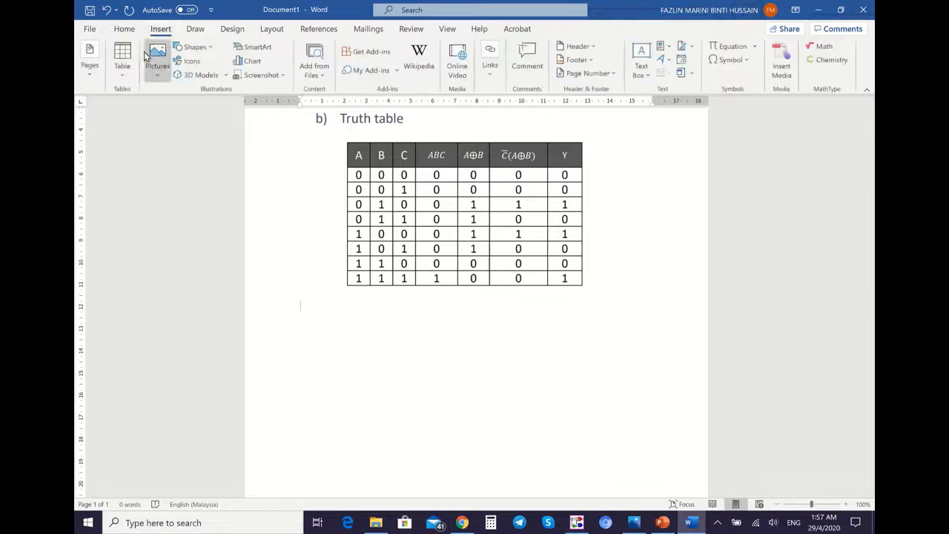
{"action": "left_click", "coordinate": [89, 59]}
{"action": "left_click", "coordinate": [138, 119]}
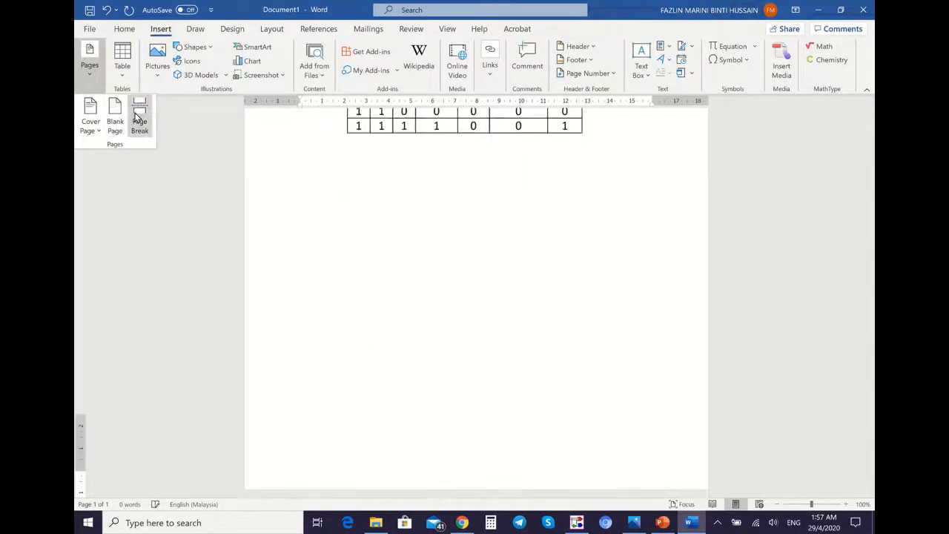
{"action": "scroll", "coordinate": [467, 370], "scroll_direction": "down", "scroll_amount": 8}
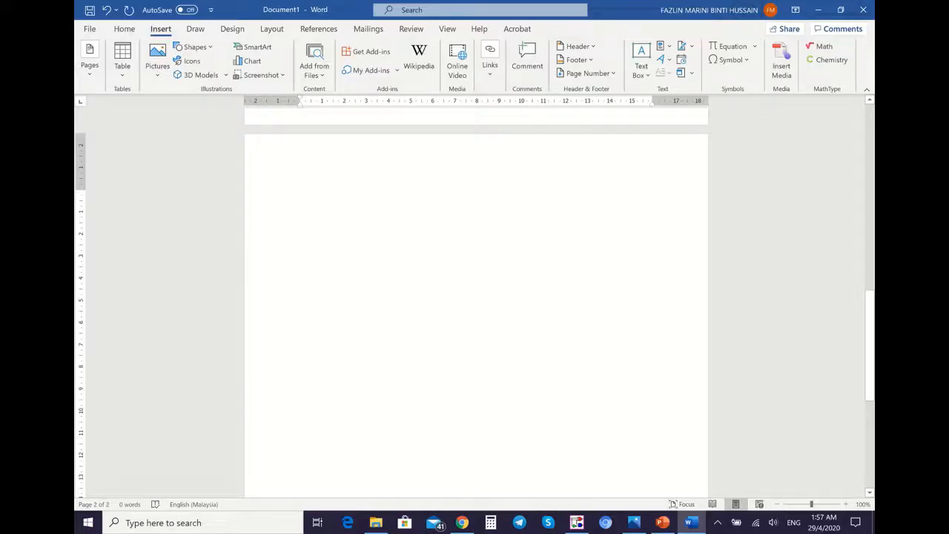
- Paste the circuit diagram on the new page and enlarge it proportionally to about 14 cm wide
{"action": "key", "text": "ctrl+v"}
{"action": "left_click", "coordinate": [388, 248]}
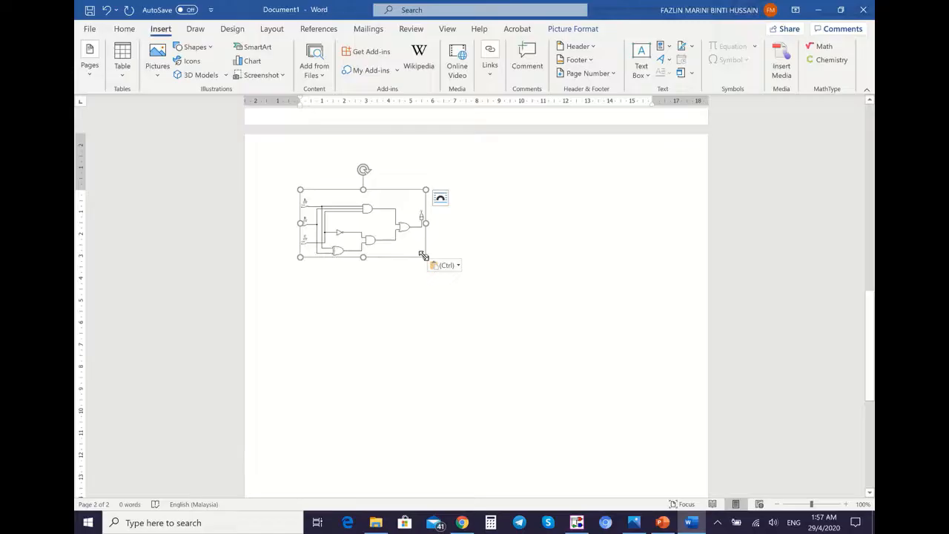
{"action": "left_click_drag", "start_coordinate": [425, 257], "coordinate": [567, 356]}
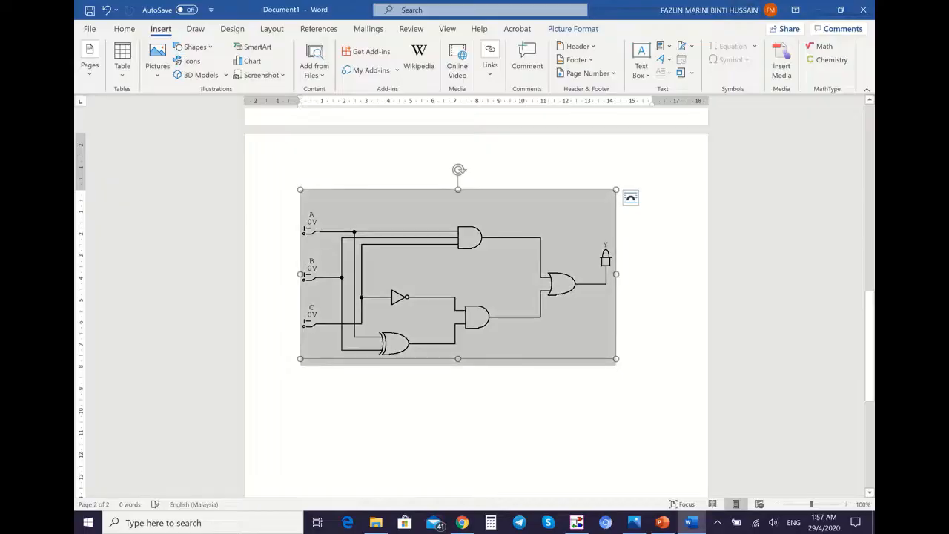
{"action": "left_click", "coordinate": [694, 273]}
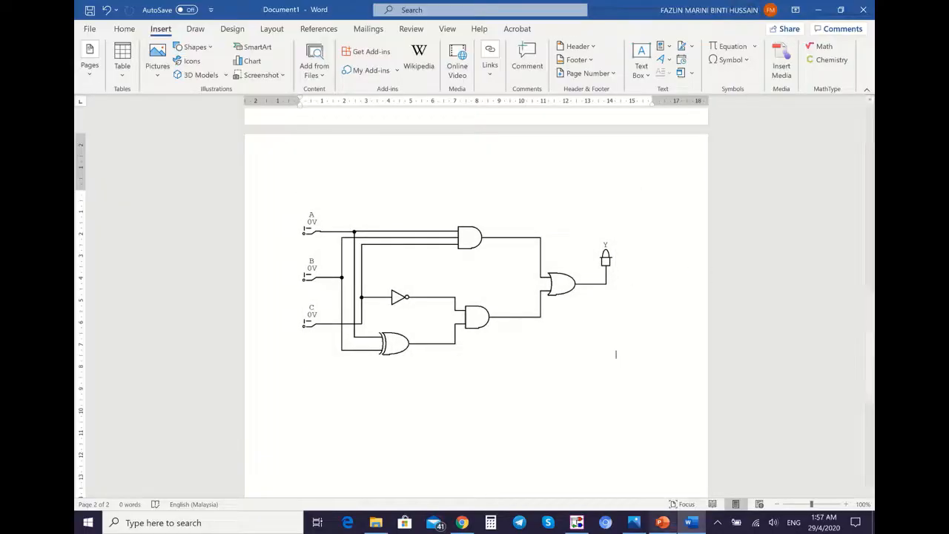
- Switch back to CircuitMaker and deselect the circuit
{"action": "left_click", "coordinate": [576, 523]}
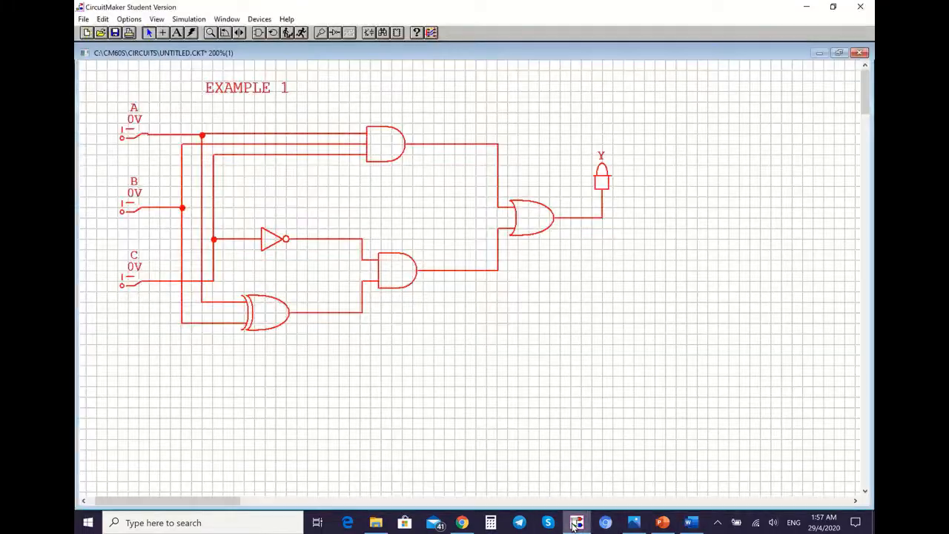
{"action": "left_click", "coordinate": [368, 352]}
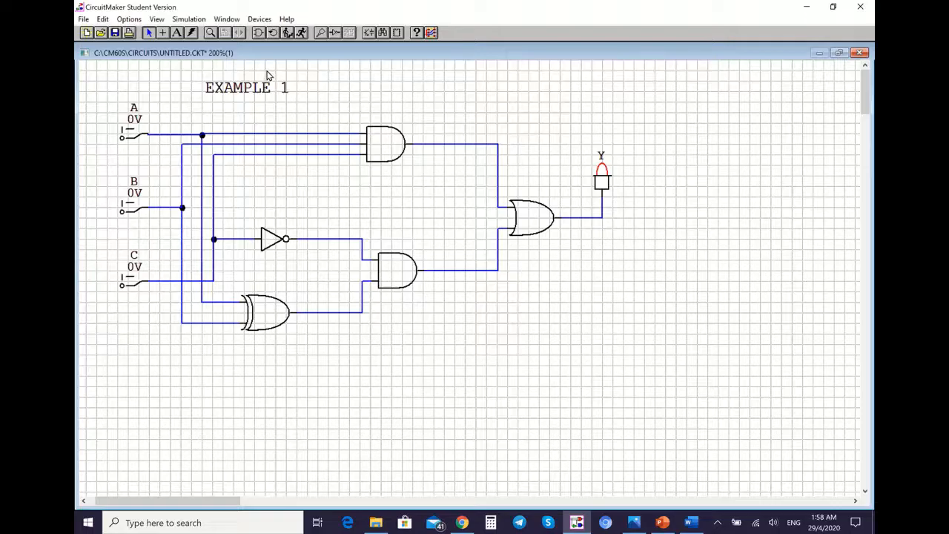
{"action": "left_click", "coordinate": [261, 20]}
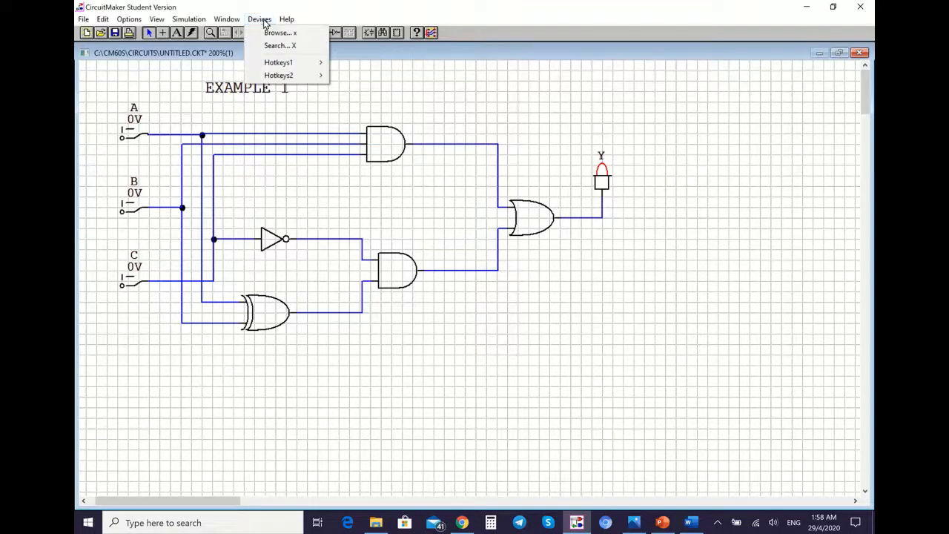
{"action": "left_click", "coordinate": [264, 20]}
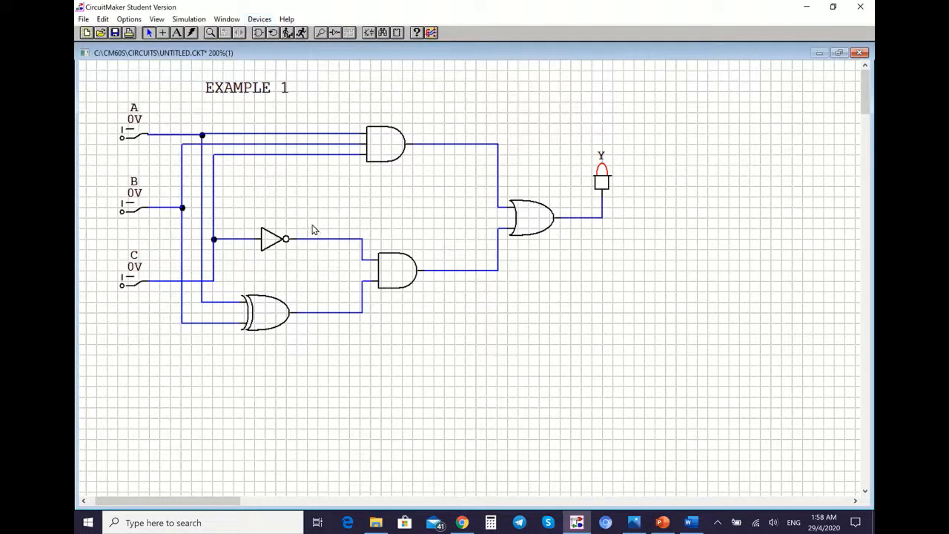